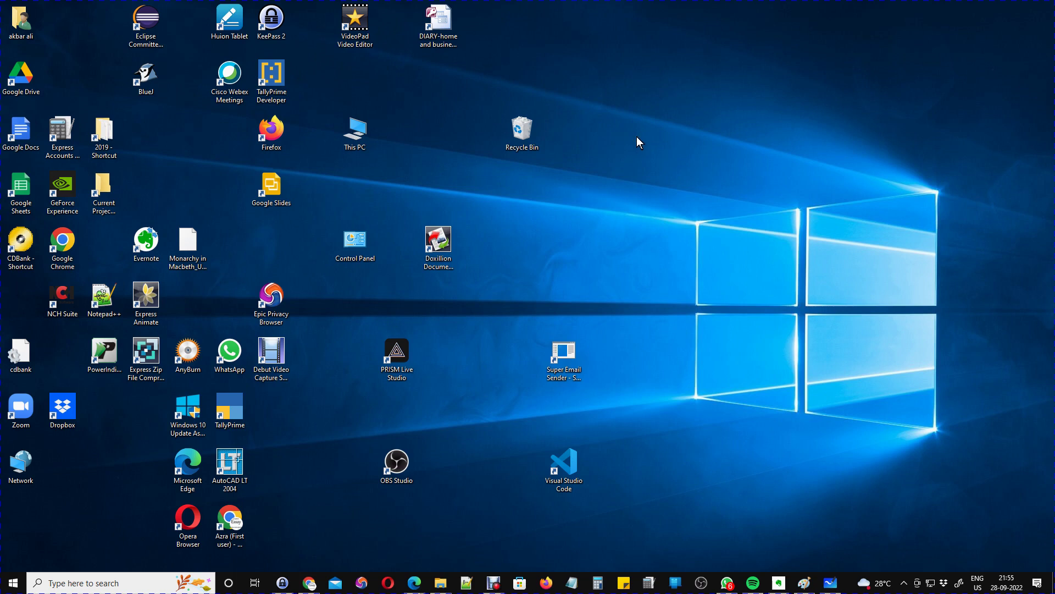
- Create a new folder on the desktop beside the Recycle Bin and name it with a person's first name
right_click(636, 137)
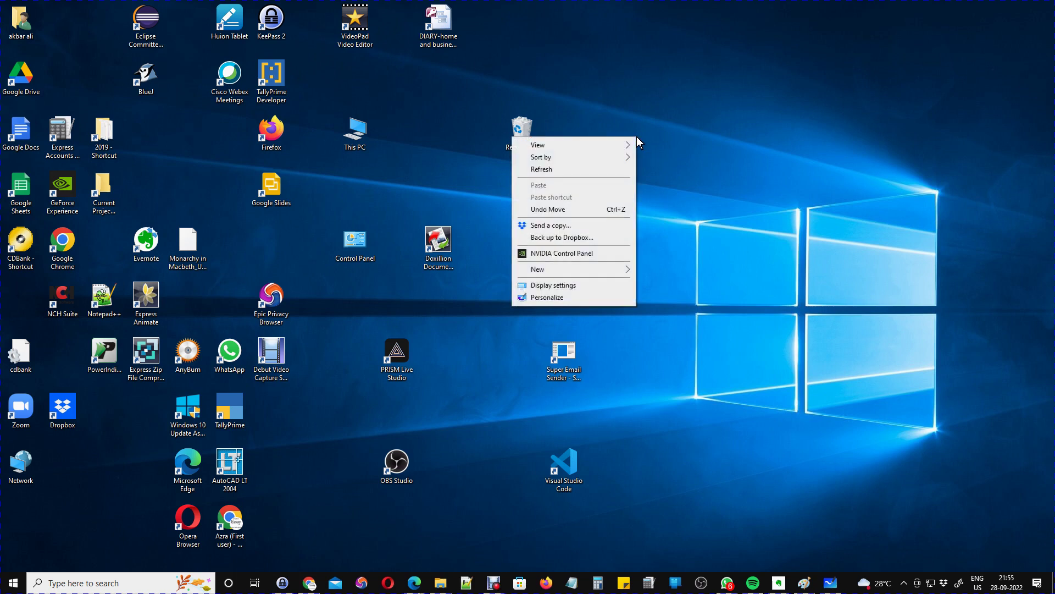
mouse_move(581, 269)
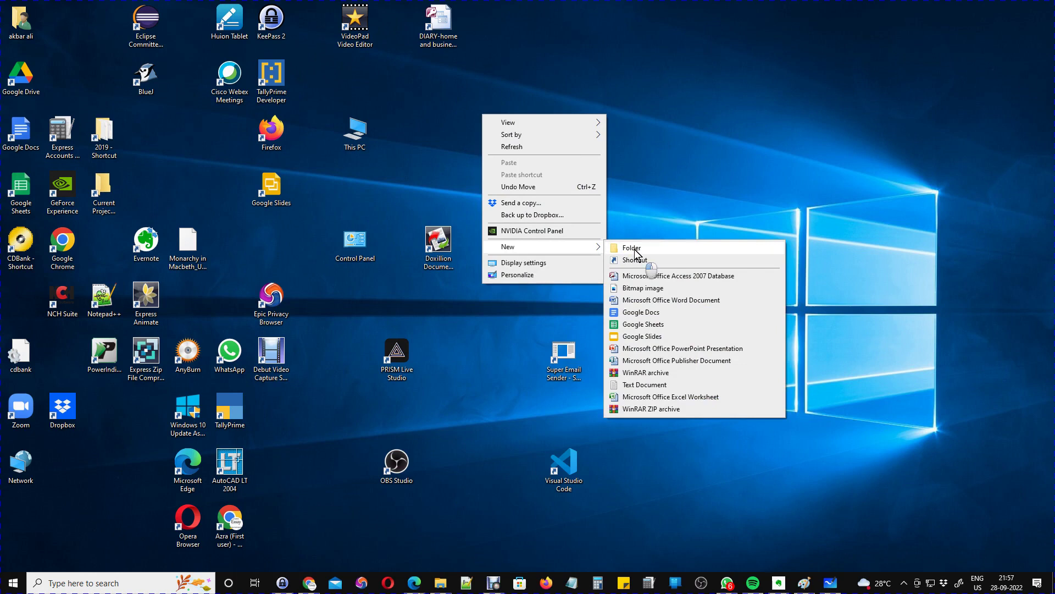
click(635, 252)
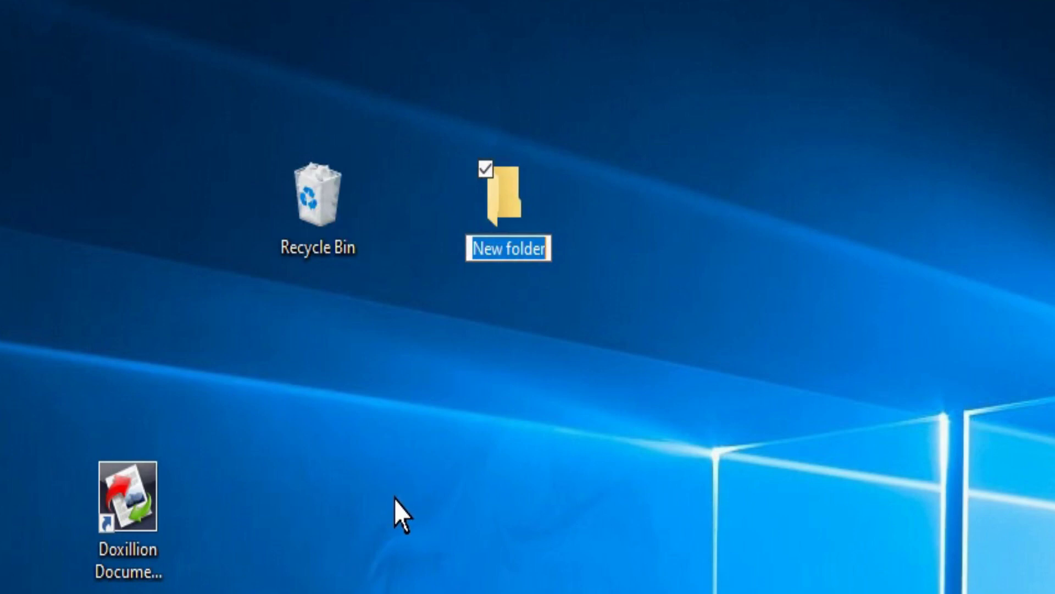
text(Ra)
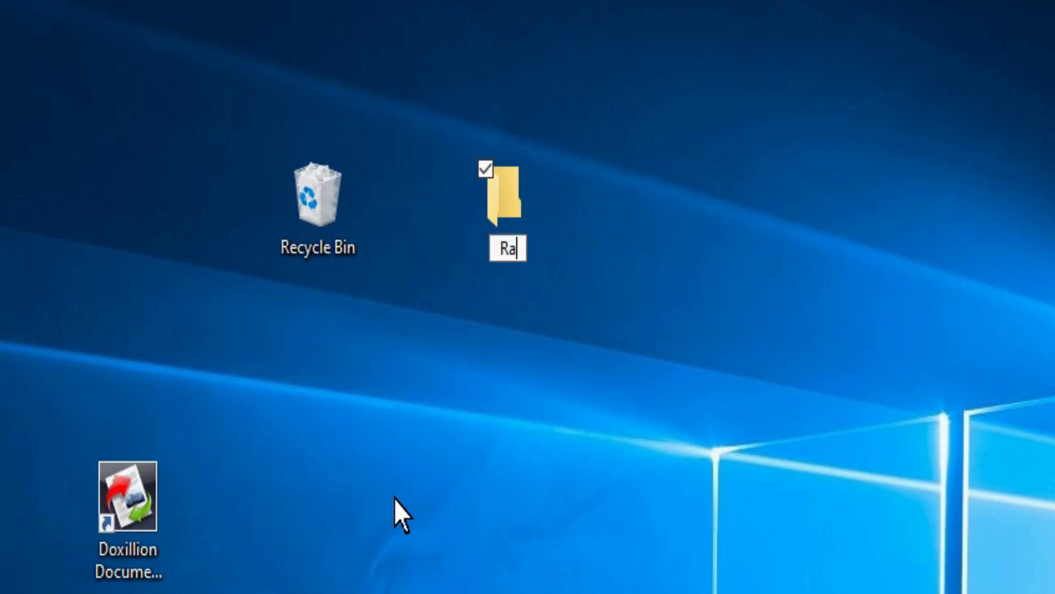
text(him)
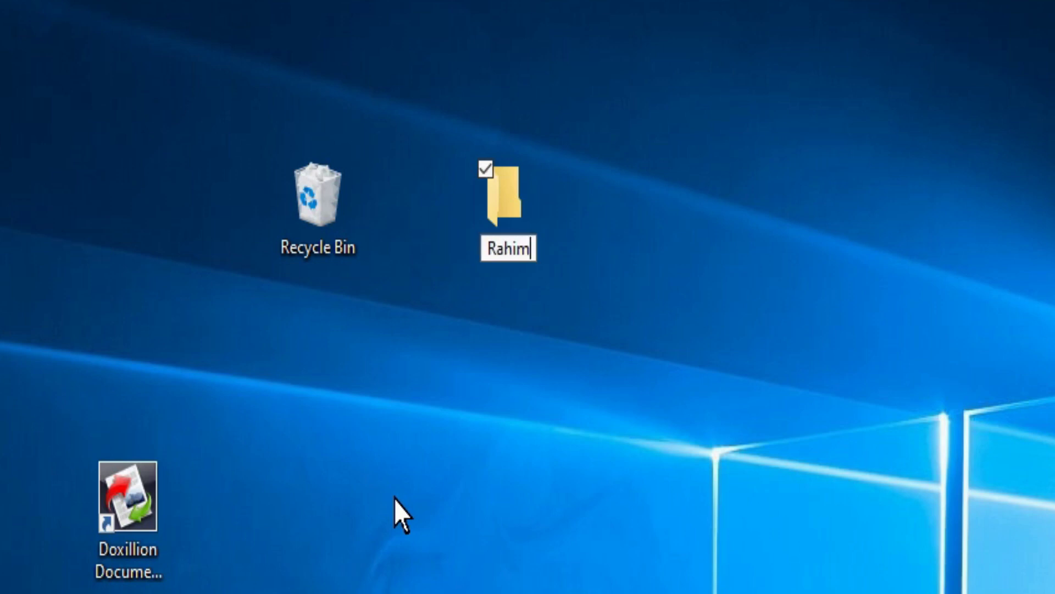
key(BackSpace)
key(BackSpace)
key(BackSpace)
key(BackSpace)
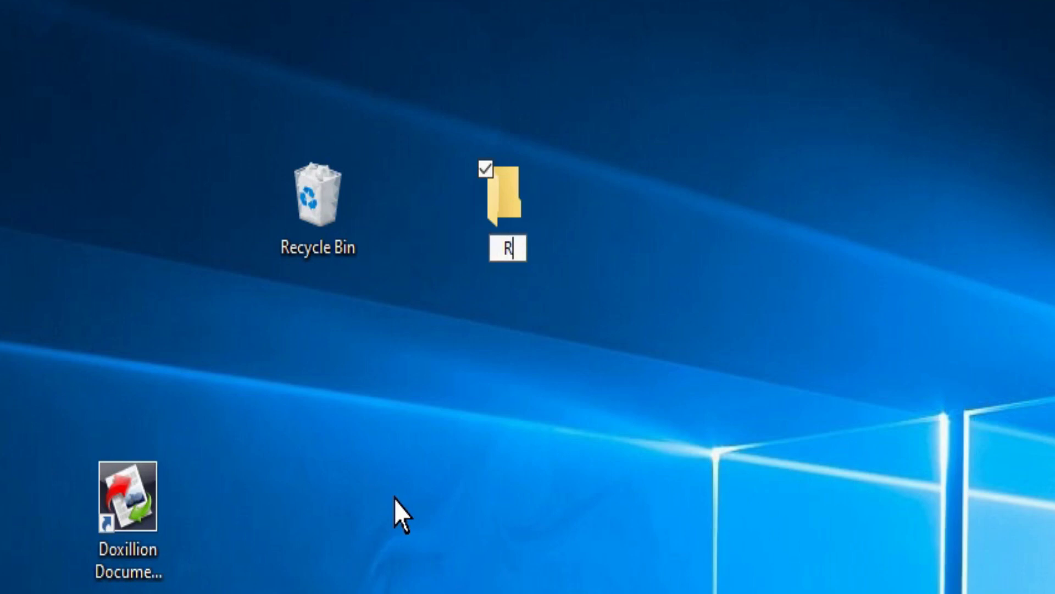
text(amesh)
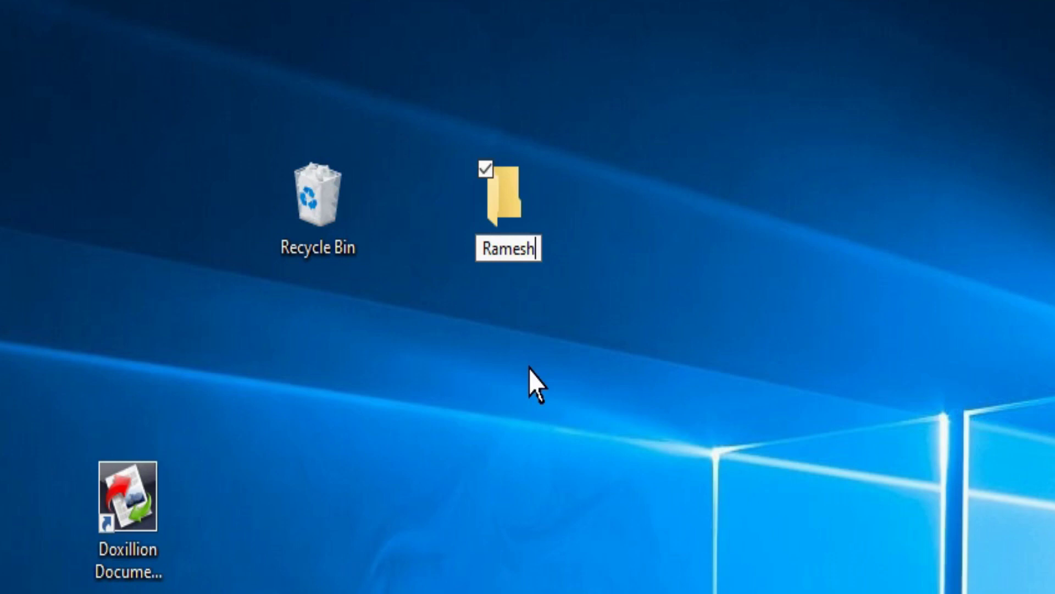
click(529, 369)
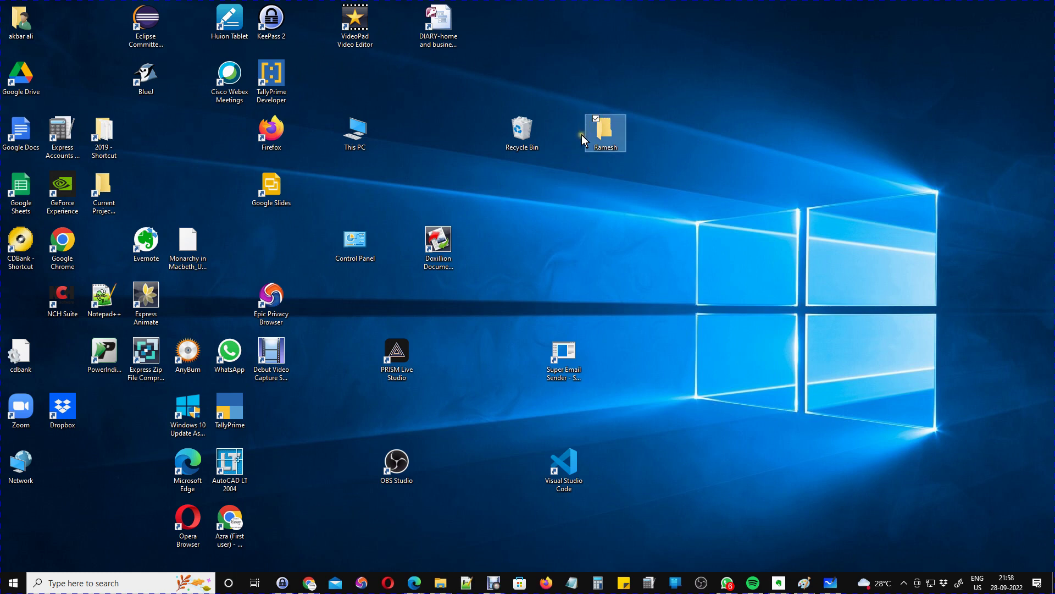
- Open the new desktop folder, move its window clear of the desktop icons and widen the Name column
mouse_move(597, 131)
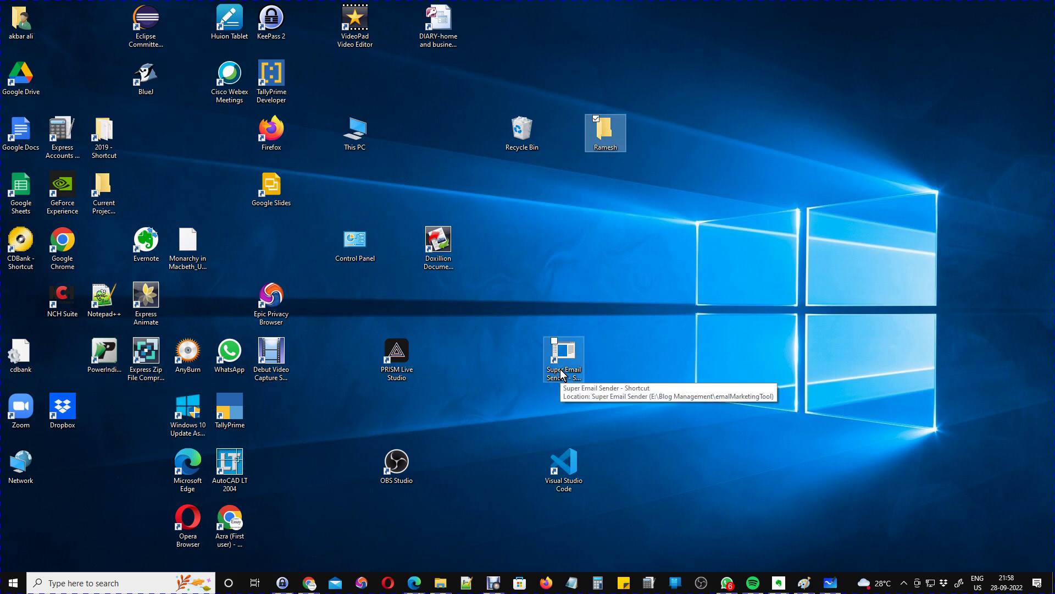
double_click(602, 131)
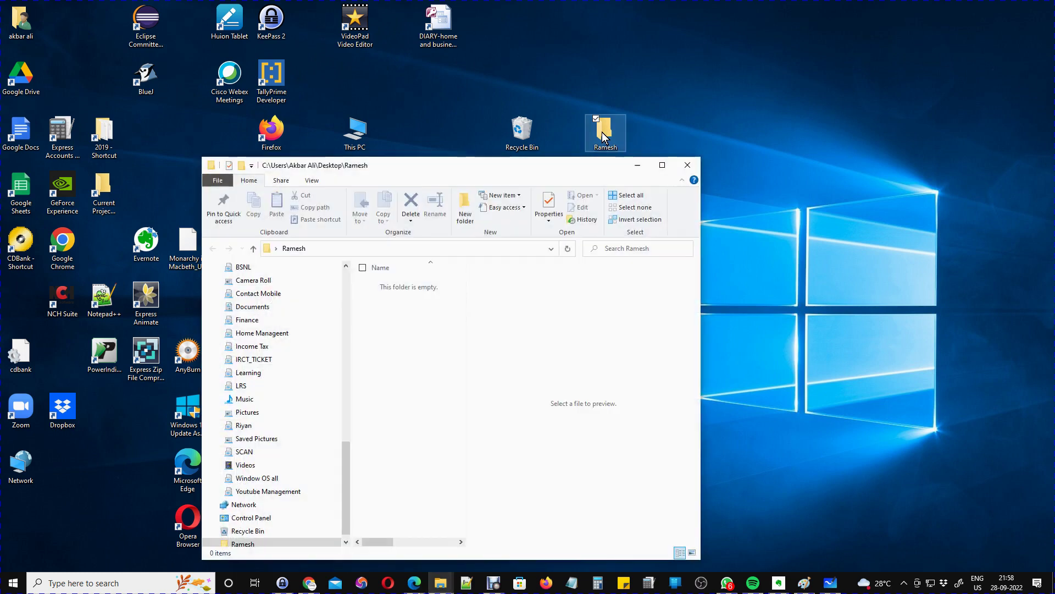
drag(496, 173, 817, 97)
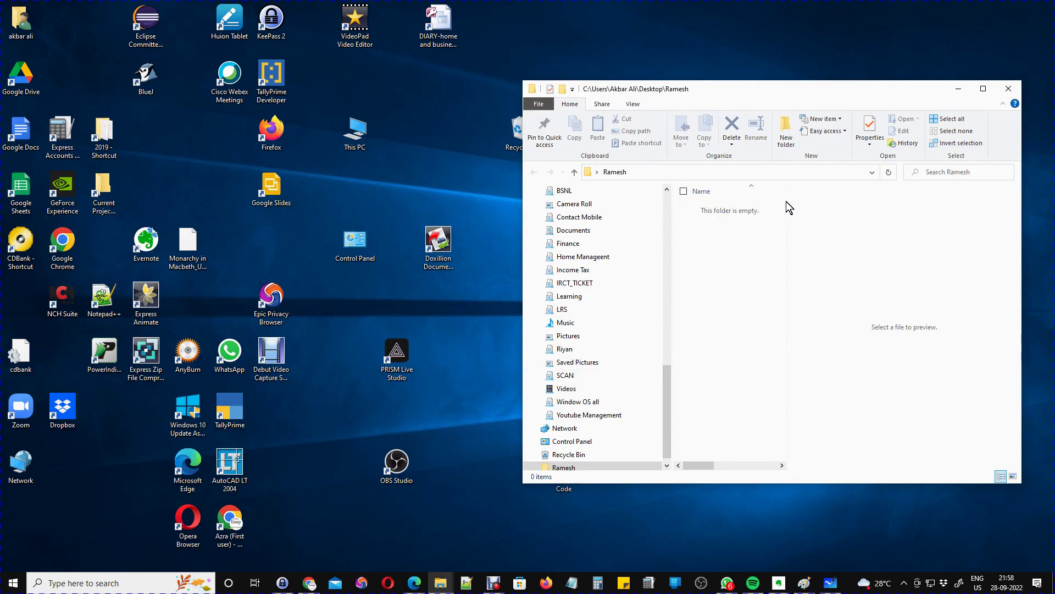
drag(786, 201, 944, 234)
click(744, 227)
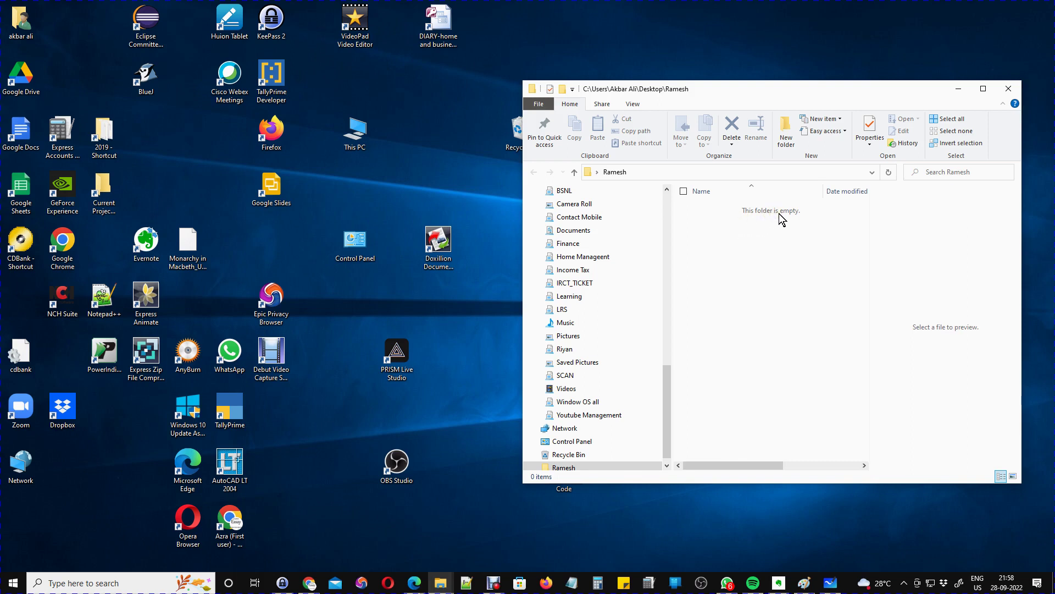
- Look through the folder tree and the folders and drives under This PC, and return to the new folder
drag(666, 387, 681, 215)
scroll(584, 344, down, 3)
scroll(588, 348, up, 3)
scroll(585, 354, down, 3)
scroll(586, 353, up, 3)
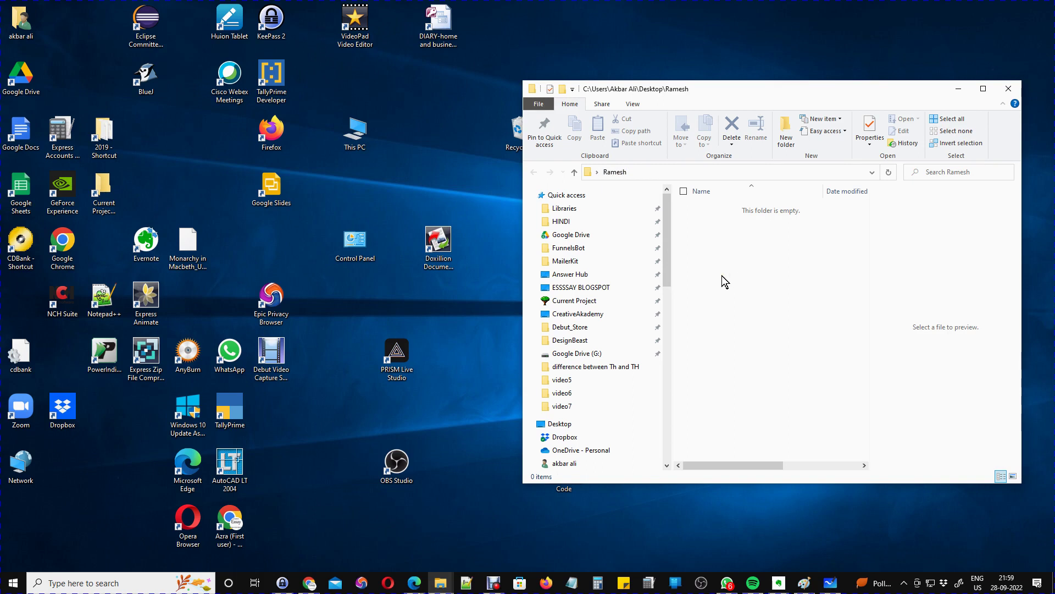
scroll(620, 286, down, 5)
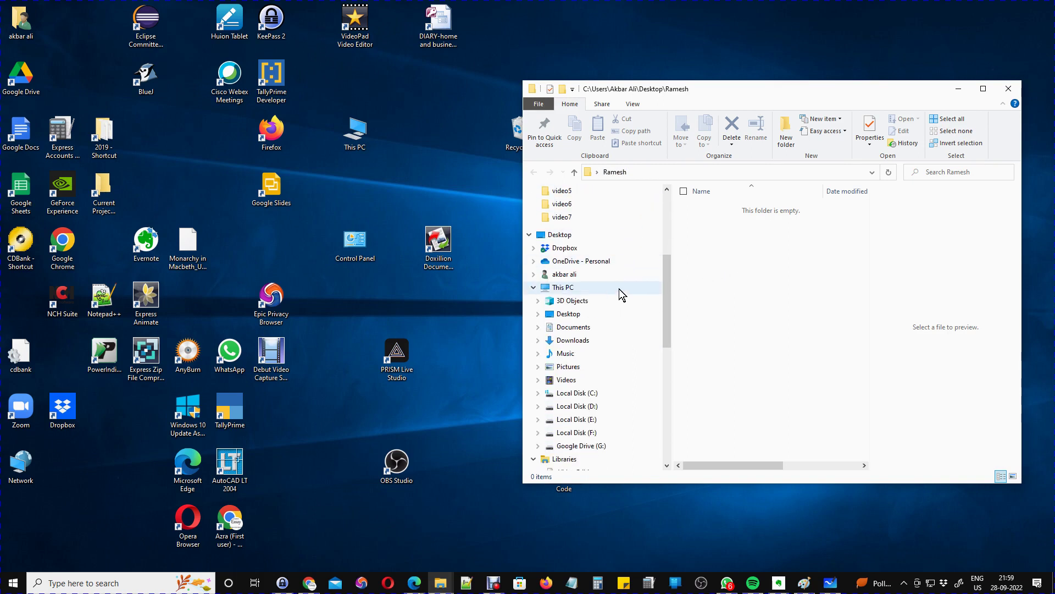
scroll(604, 294, down, 2)
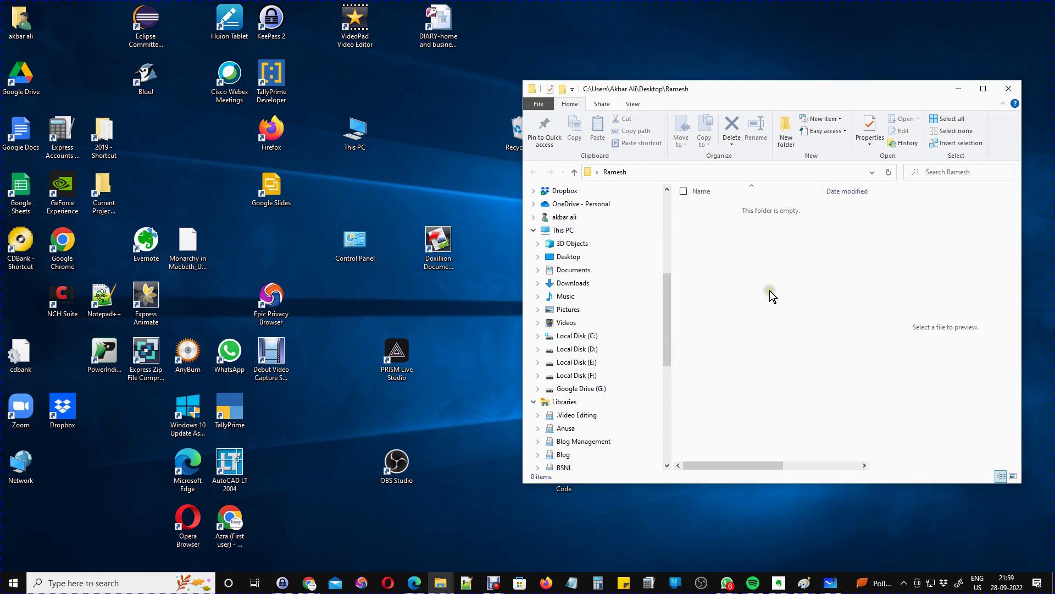
click(574, 233)
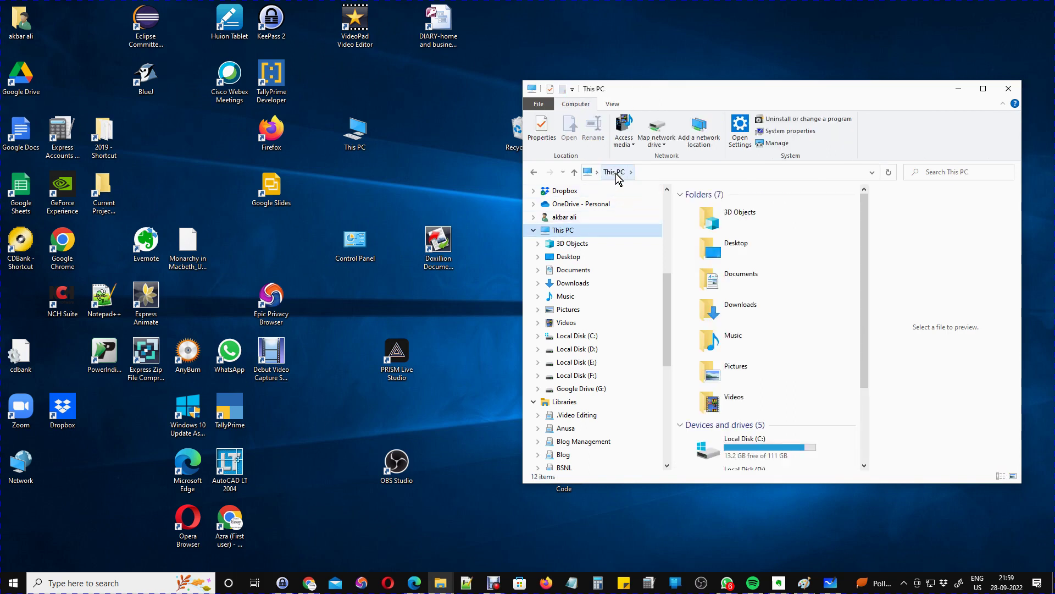
scroll(790, 345, down, 2)
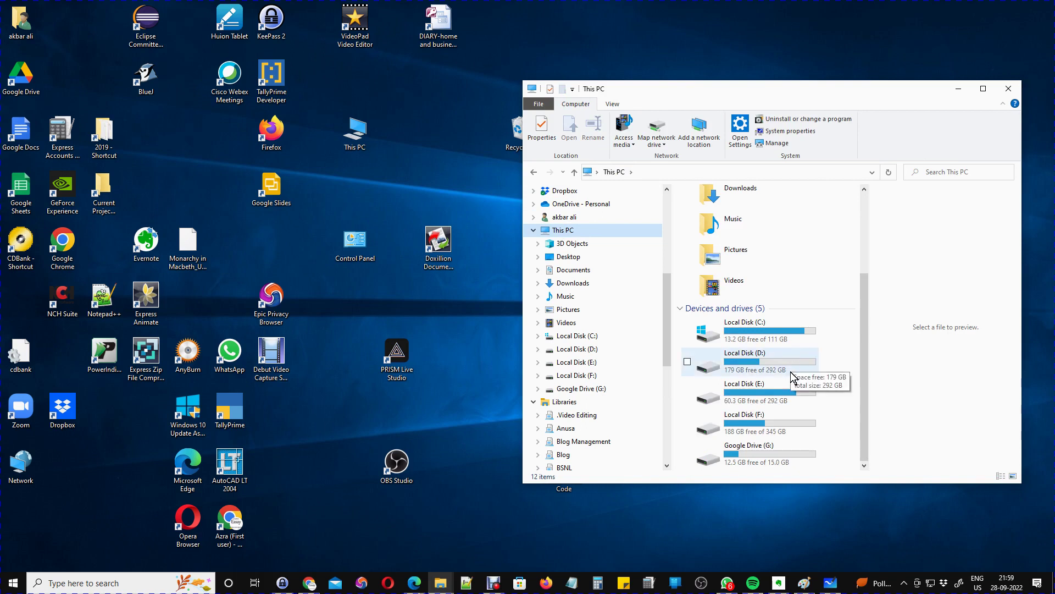
scroll(777, 365, up, 2)
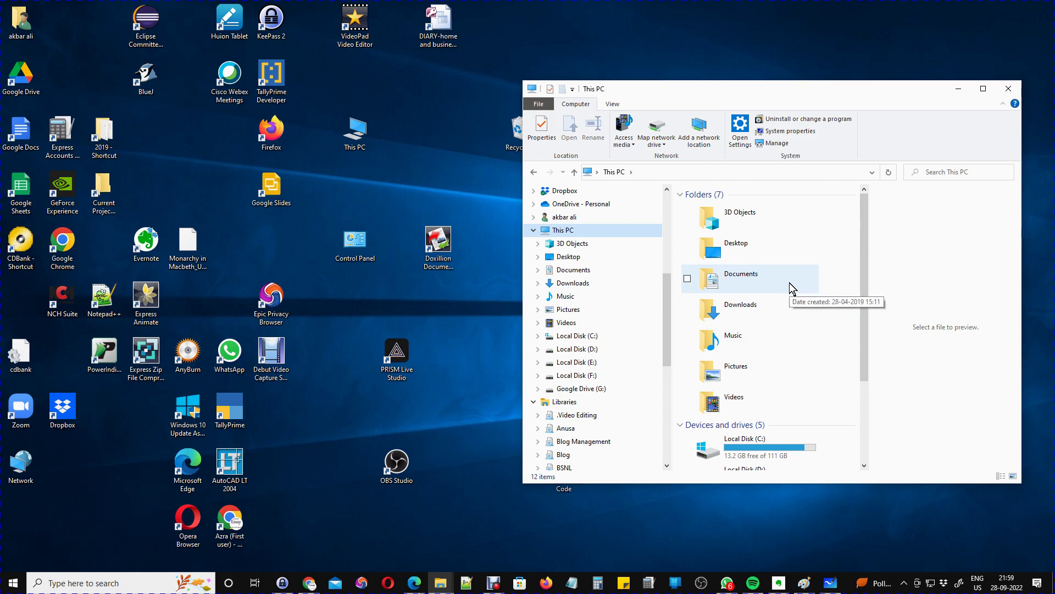
click(536, 174)
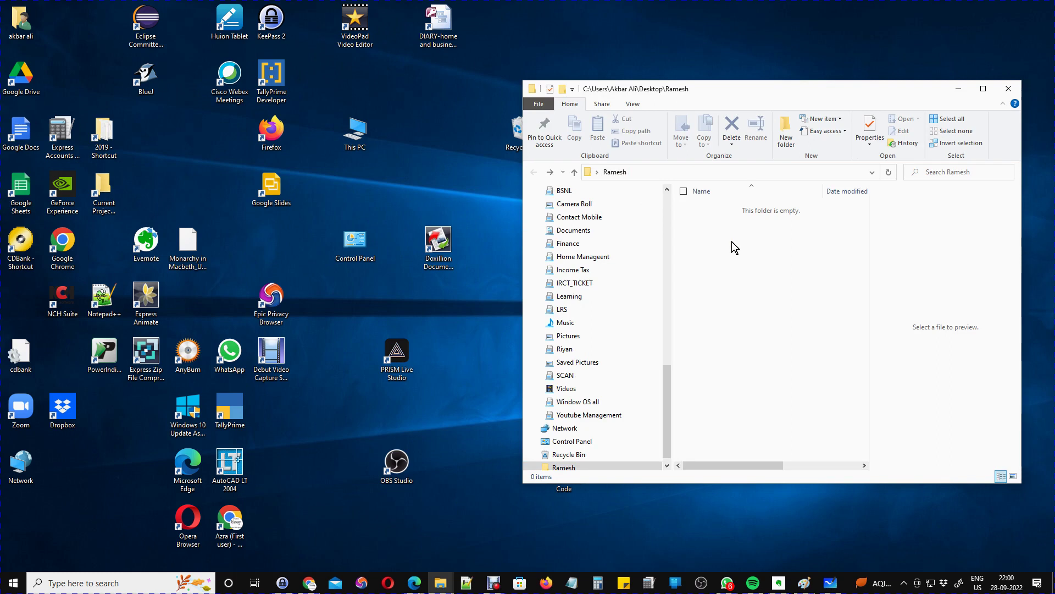
- Shift the new folder's window aside and bring up the already open "difference between Th and TH" folder window
drag(753, 94, 783, 64)
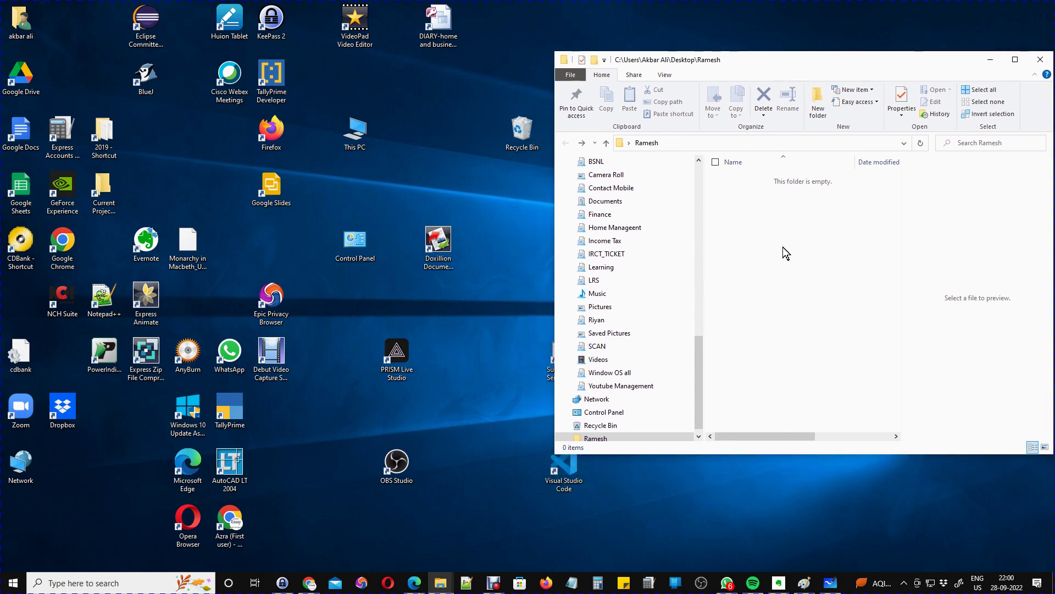
click(743, 311)
mouse_move(440, 587)
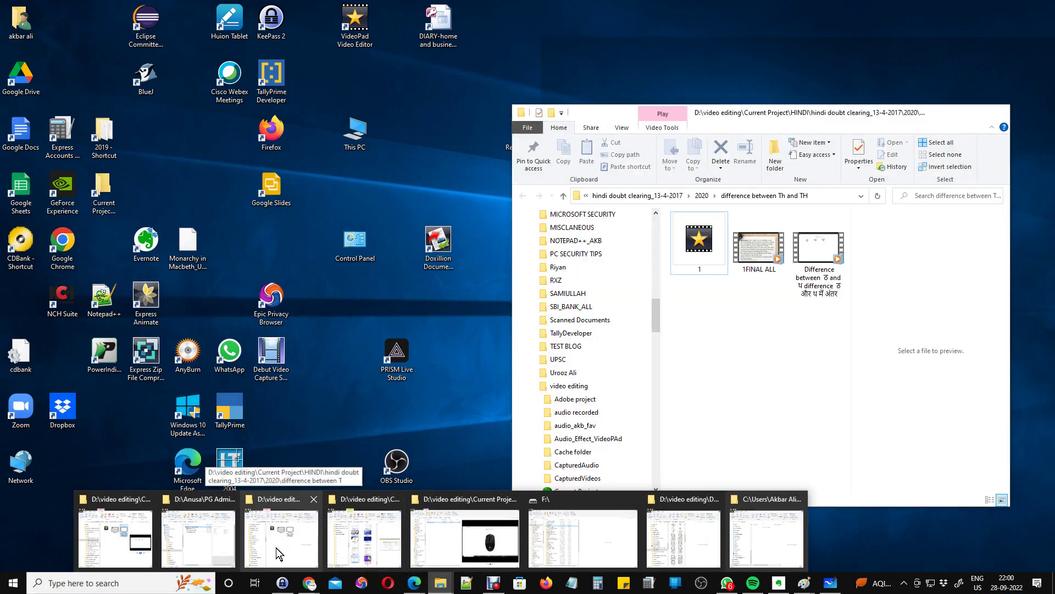
click(276, 547)
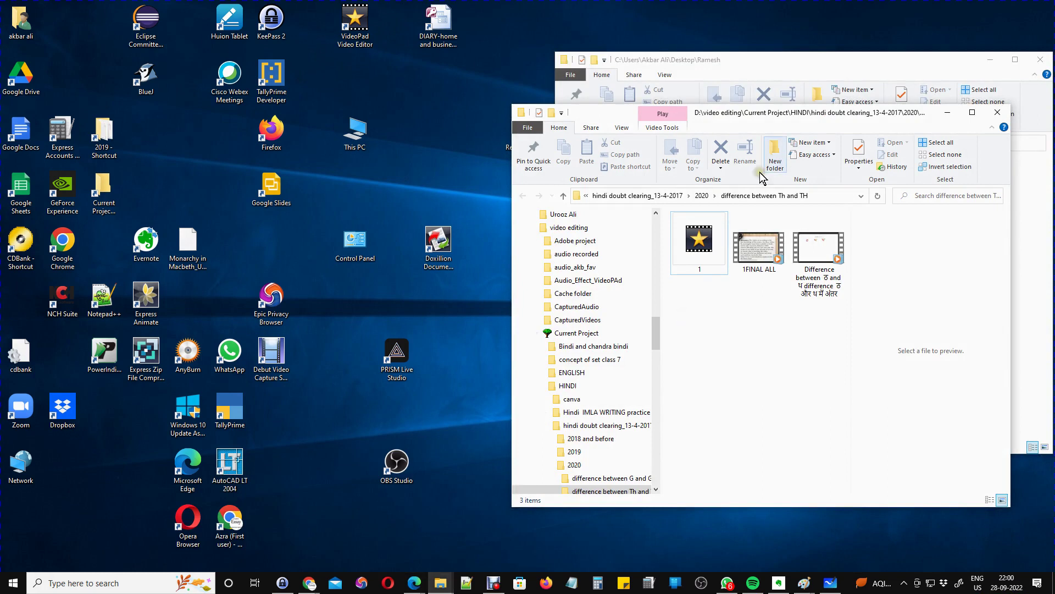
- Arrange both folder windows side by side, with the new folder's window to the right of the "difference between Th and TH" window
drag(784, 63, 262, 96)
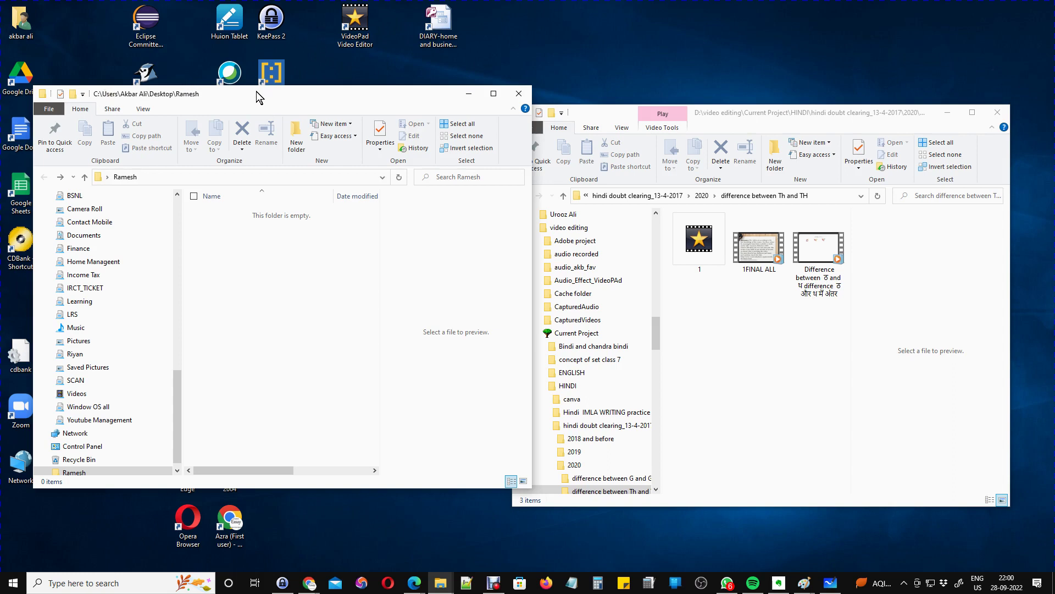
mouse_move(256, 91)
mouse_down()
mouse_move(308, 104)
mouse_move(232, 113)
mouse_move(510, 104)
mouse_move(474, 22)
mouse_move(253, 90)
mouse_move(524, 124)
mouse_move(282, 97)
mouse_move(365, 171)
mouse_move(292, 66)
mouse_move(227, 131)
mouse_move(239, 91)
mouse_up()
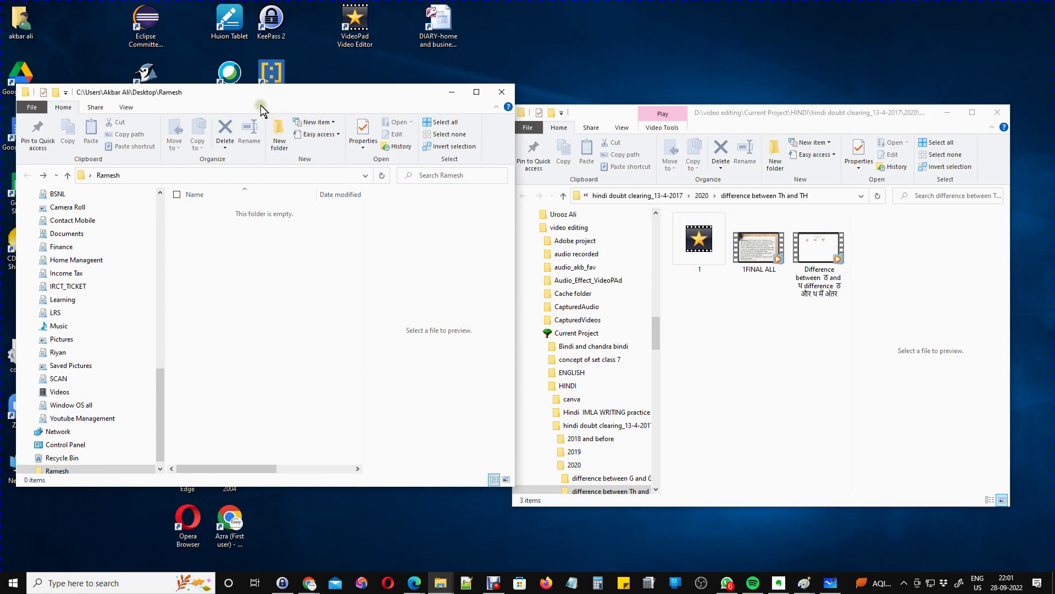
drag(248, 92, 744, 168)
drag(784, 111, 289, 105)
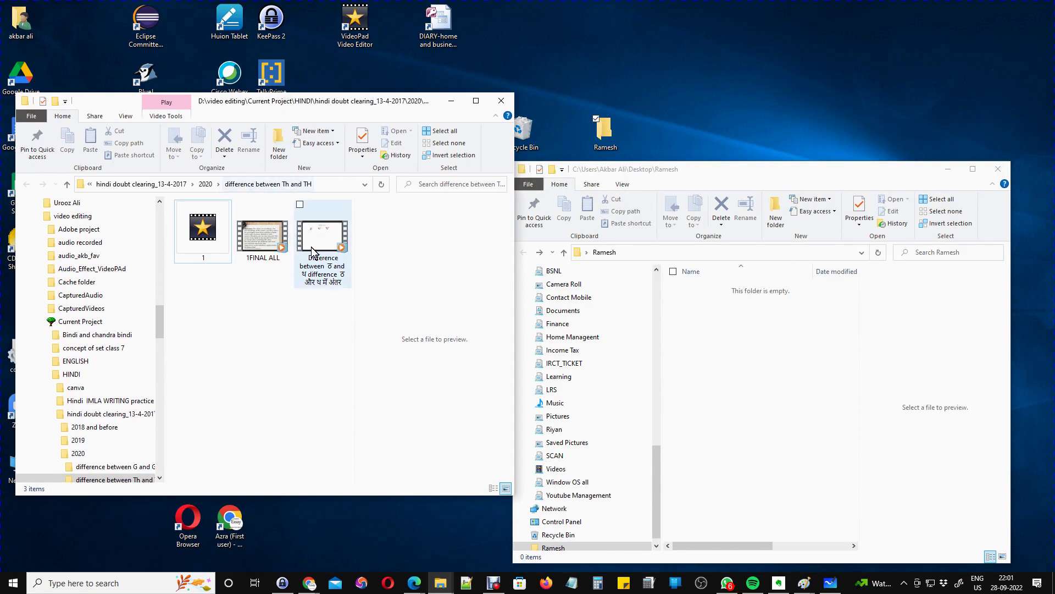
- In the "difference between Th and TH" window, collapse Quick access and Local Disk (D:) in the folder tree and open Local Disk (F:)
drag(160, 328, 169, 224)
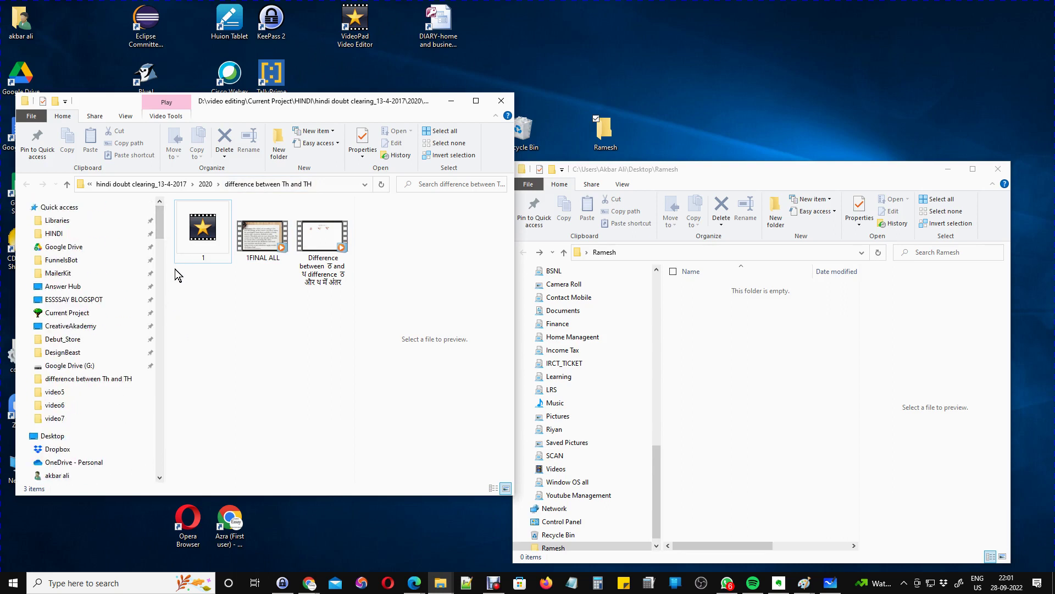
click(21, 206)
click(31, 334)
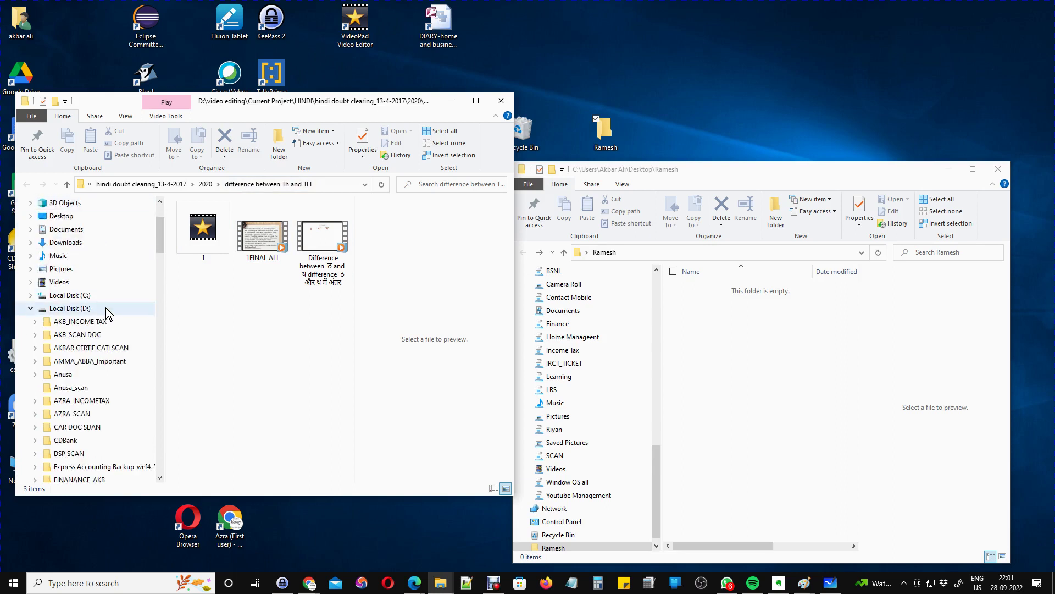
click(30, 308)
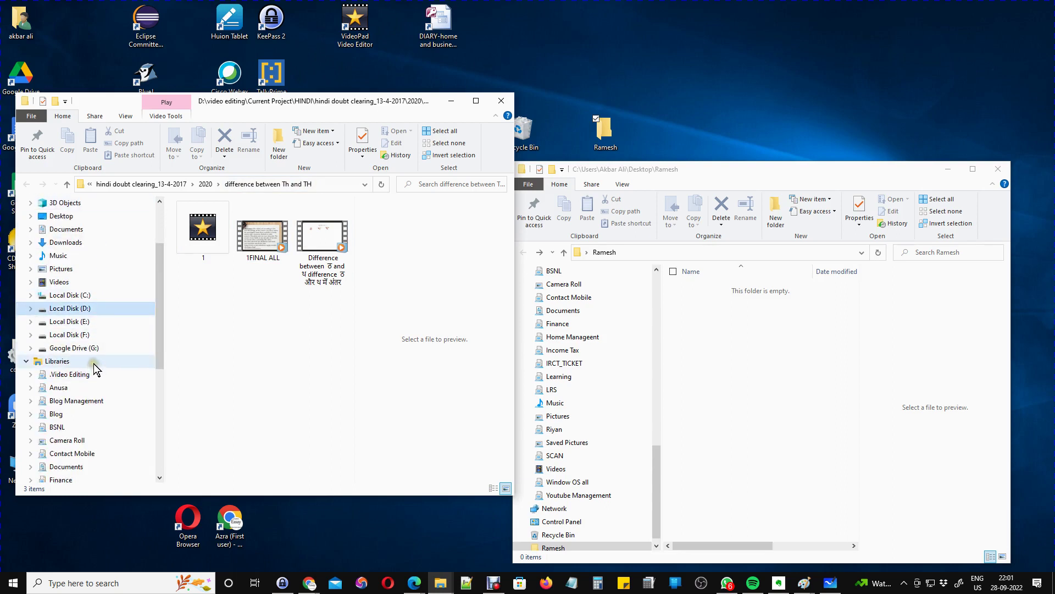
click(65, 335)
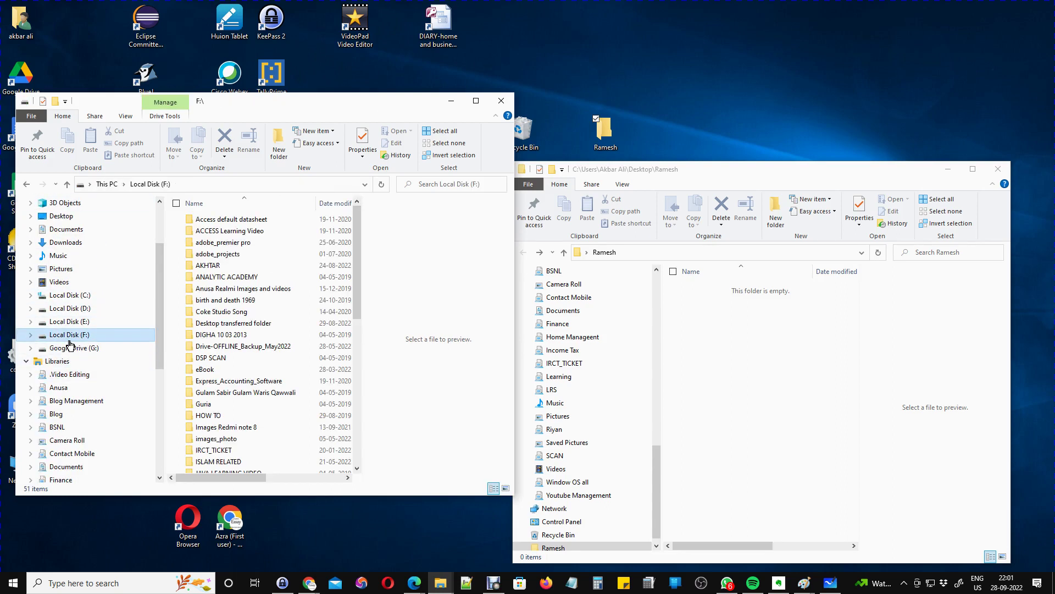
- On drive F:, open the folder listed after adobe_projects, and inside it open the subfolder listed after Medicine mental psychriatic
click(209, 267)
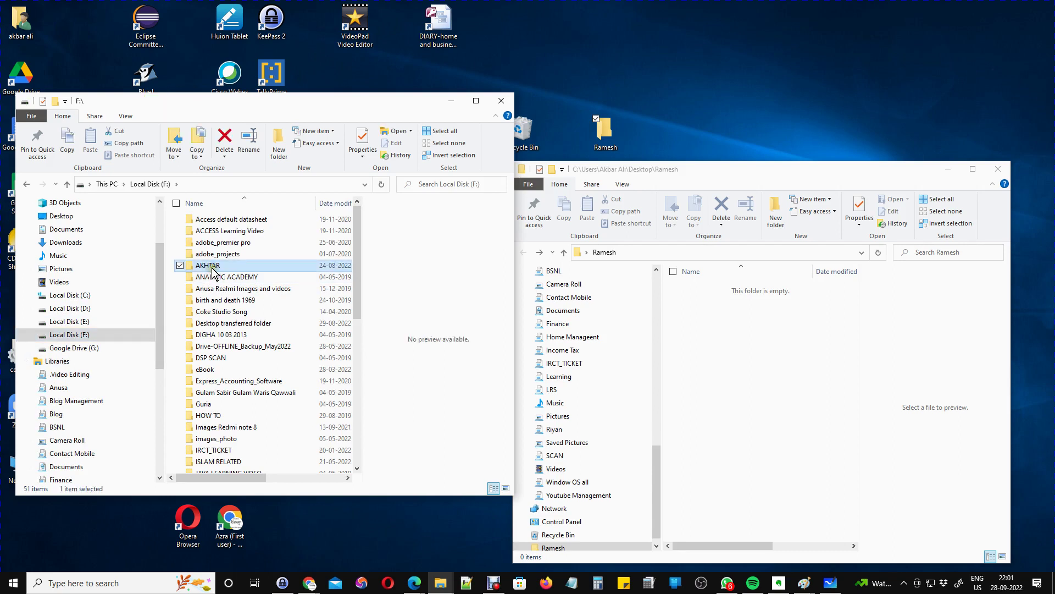
double_click(208, 266)
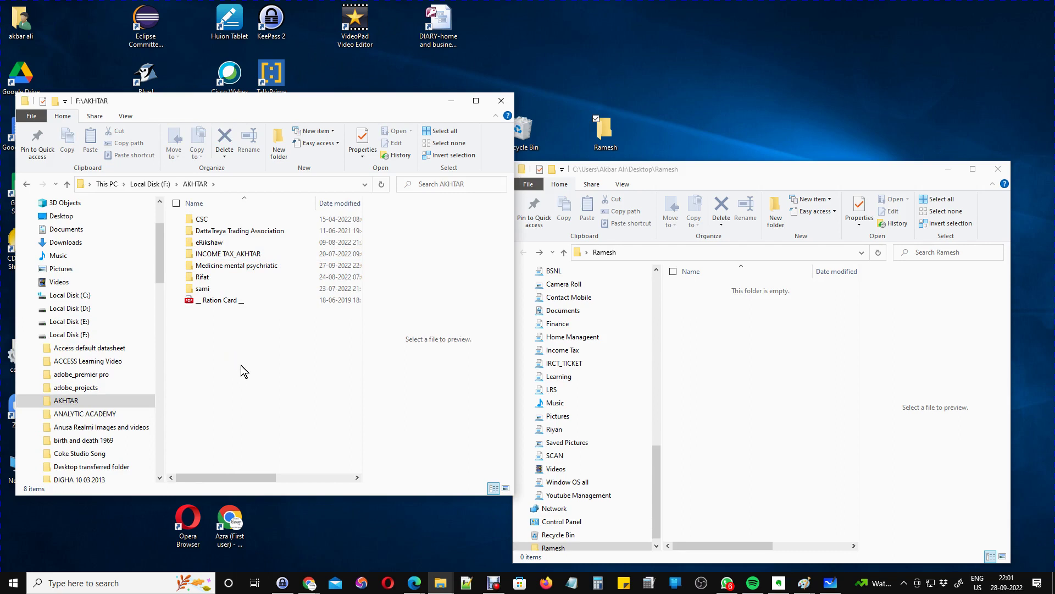
click(213, 304)
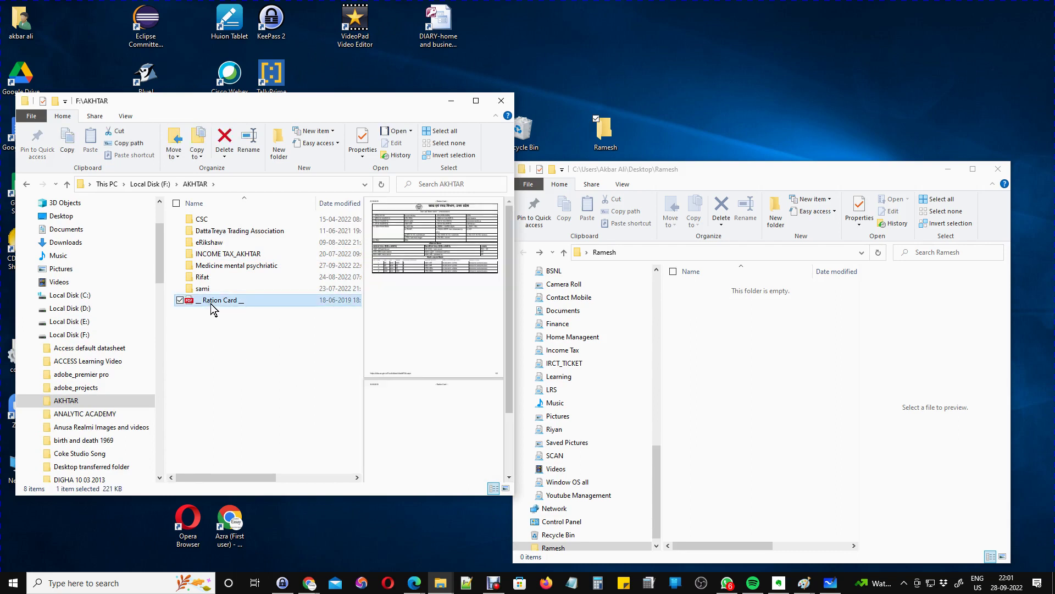
click(202, 288)
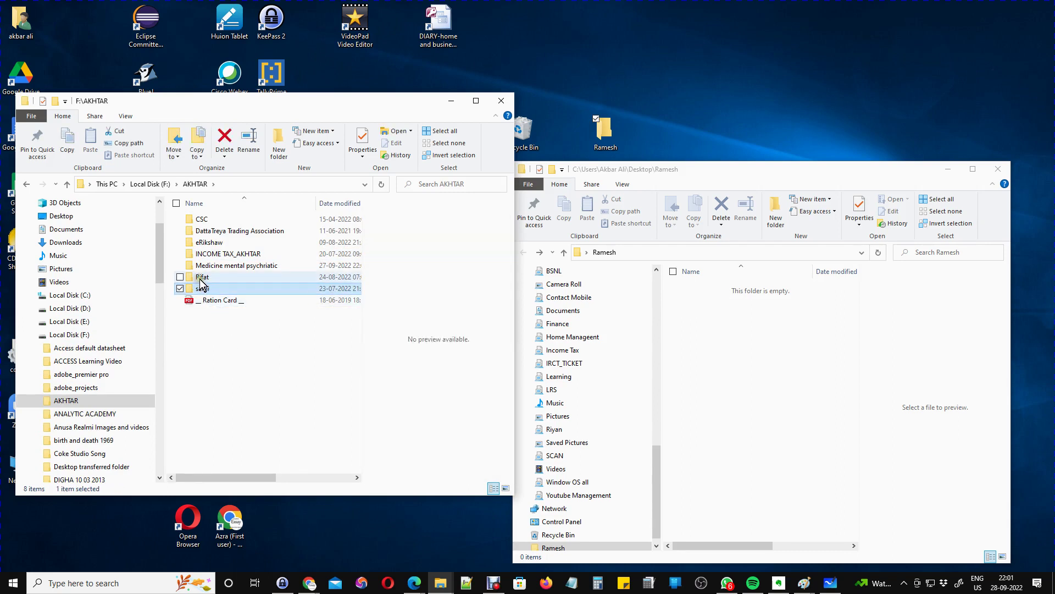
click(222, 267)
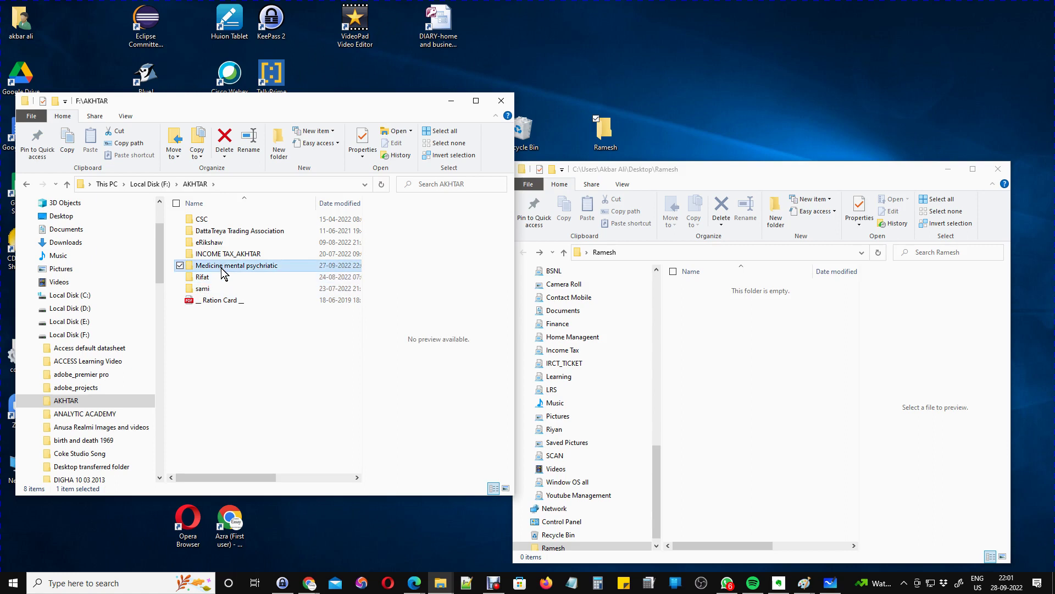
double_click(203, 277)
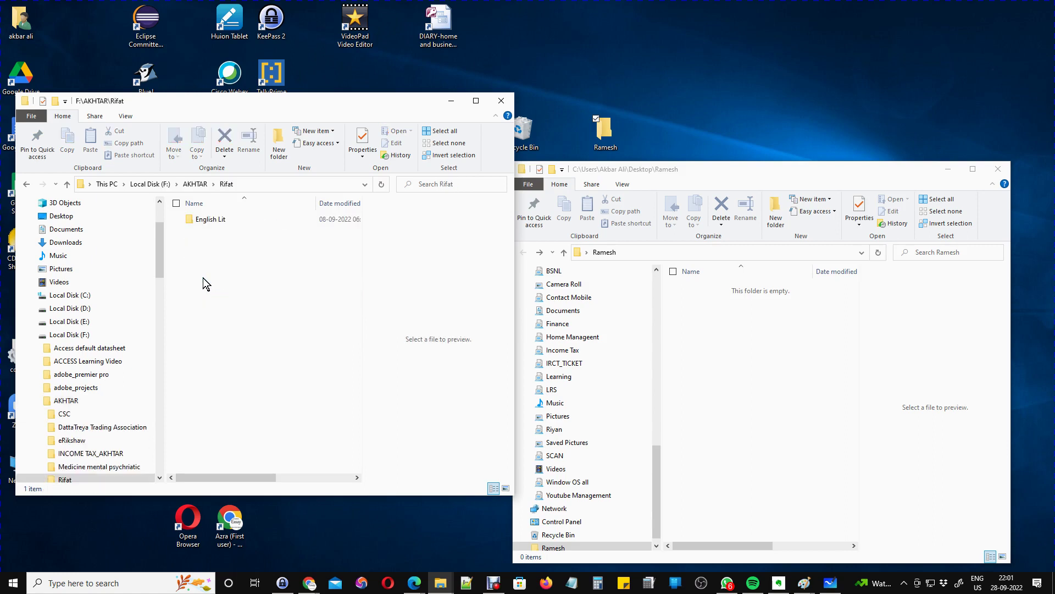
- Open English Lit and its The Music competititon subfolder, and preview several of the files inside
double_click(203, 219)
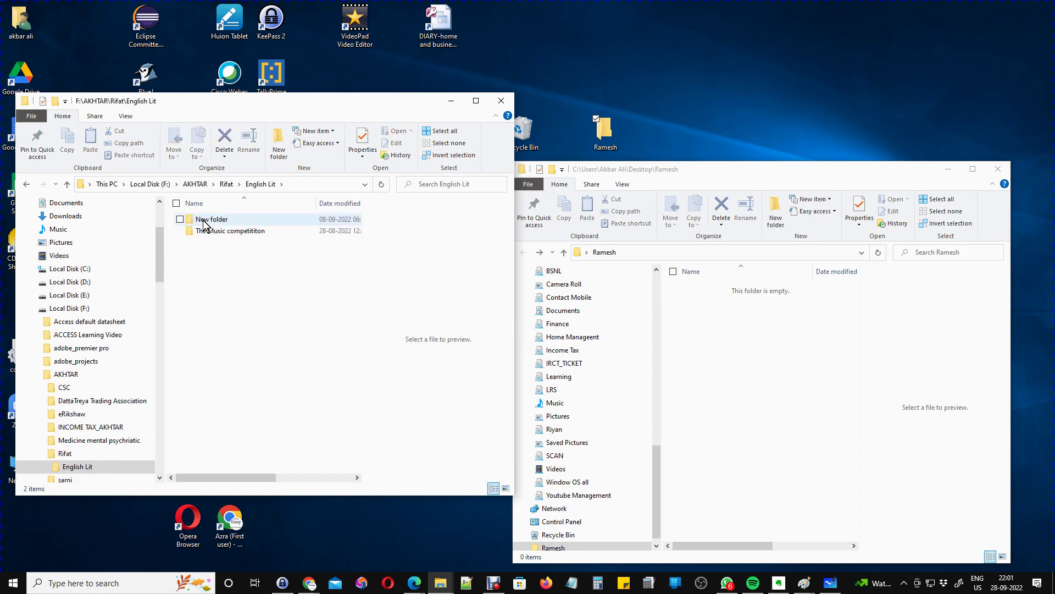
double_click(223, 230)
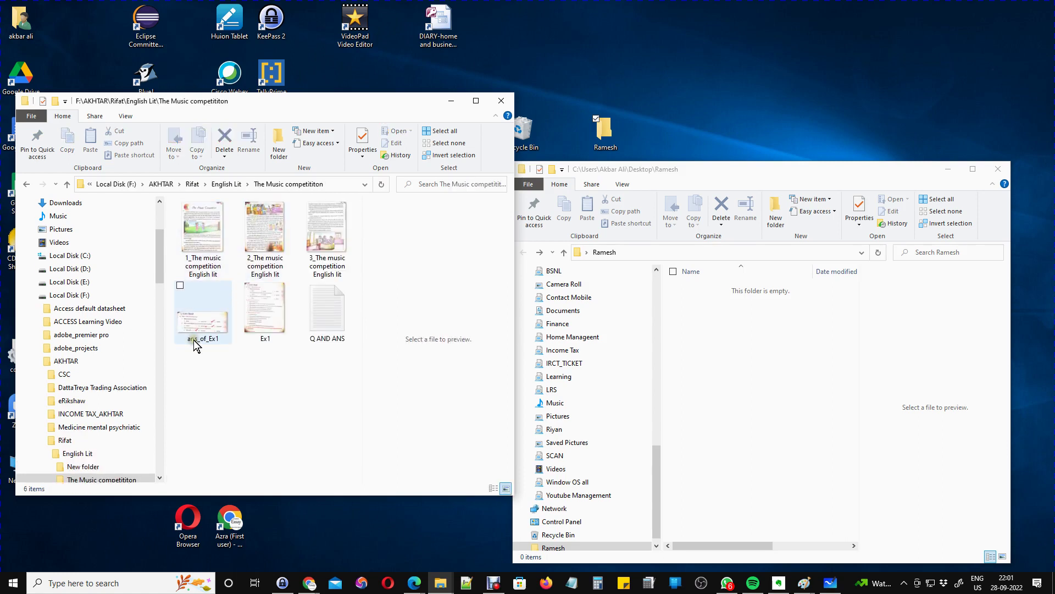
click(268, 235)
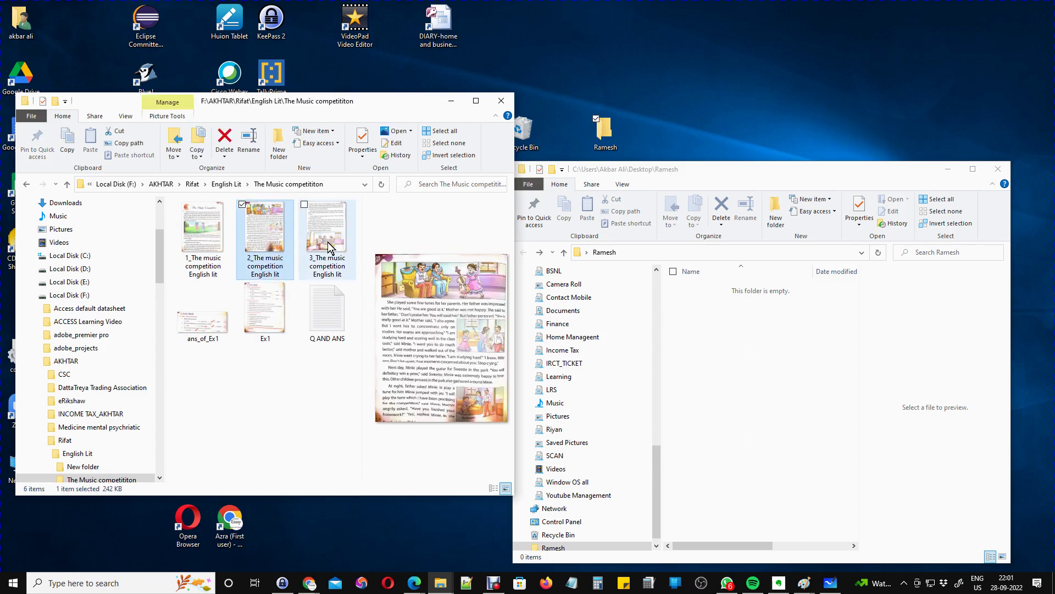
click(327, 242)
click(319, 308)
click(278, 309)
click(265, 242)
- Copy the image 1_The music competition English lit from The Music competititon into the new desktop folder
click(205, 239)
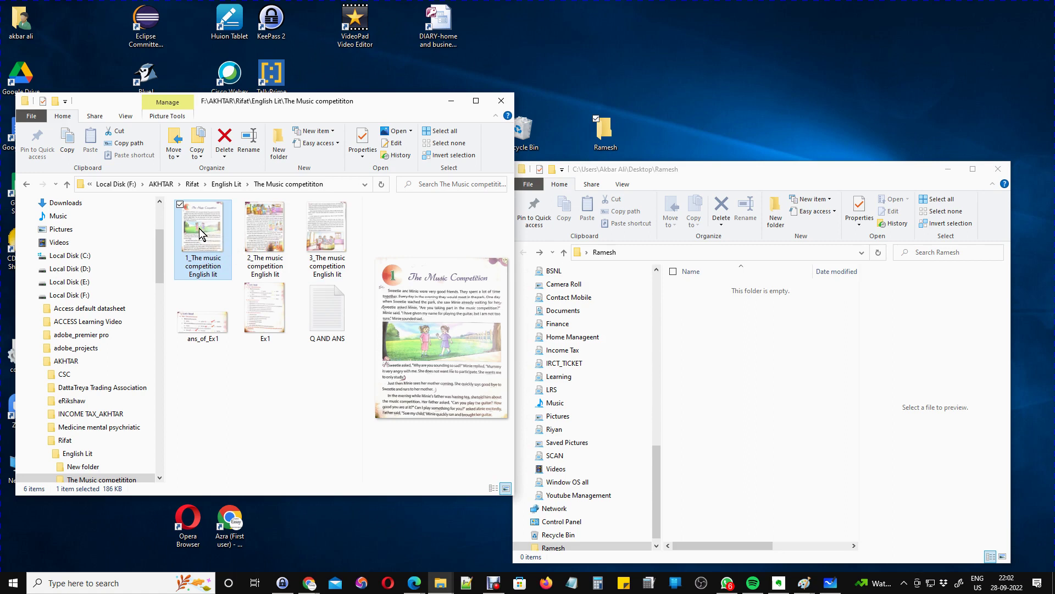
drag(199, 234, 745, 374)
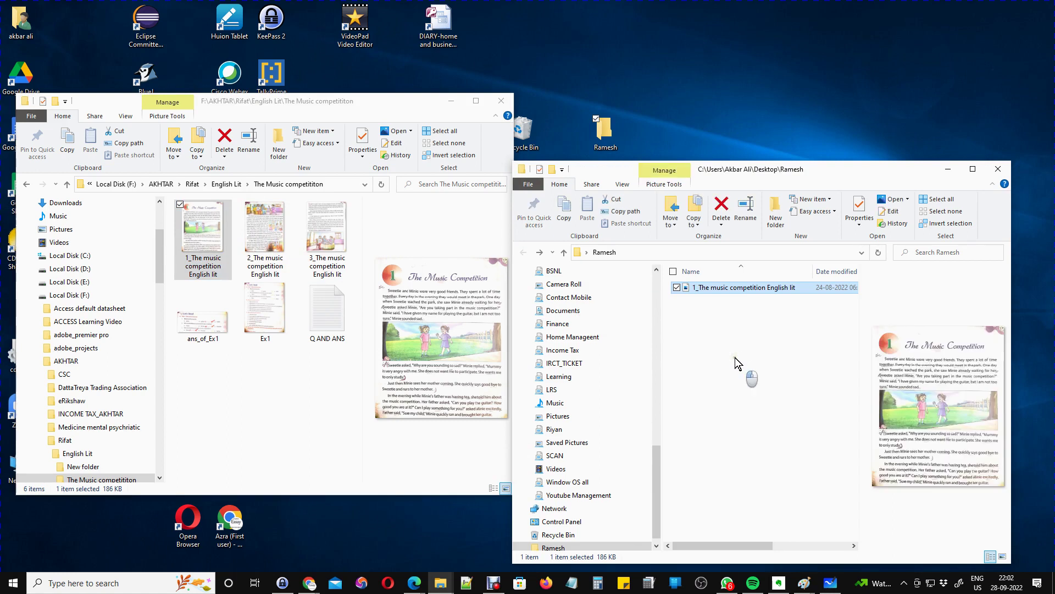
click(734, 358)
click(712, 292)
click(709, 308)
click(712, 290)
- Show the new desktop folder's contents as Large icons and deselect the copied image
click(623, 185)
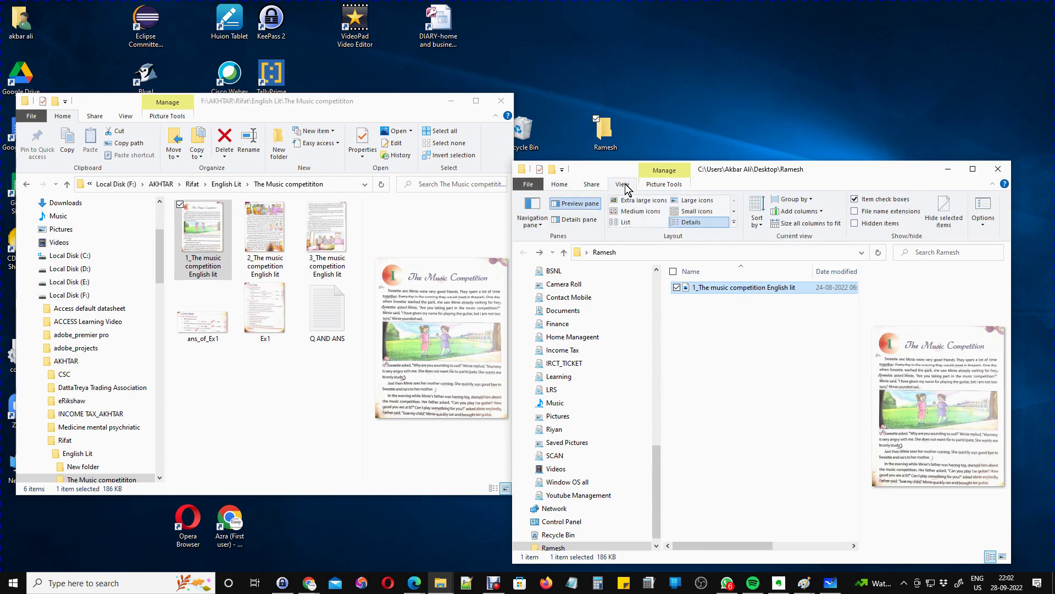
click(687, 202)
click(778, 358)
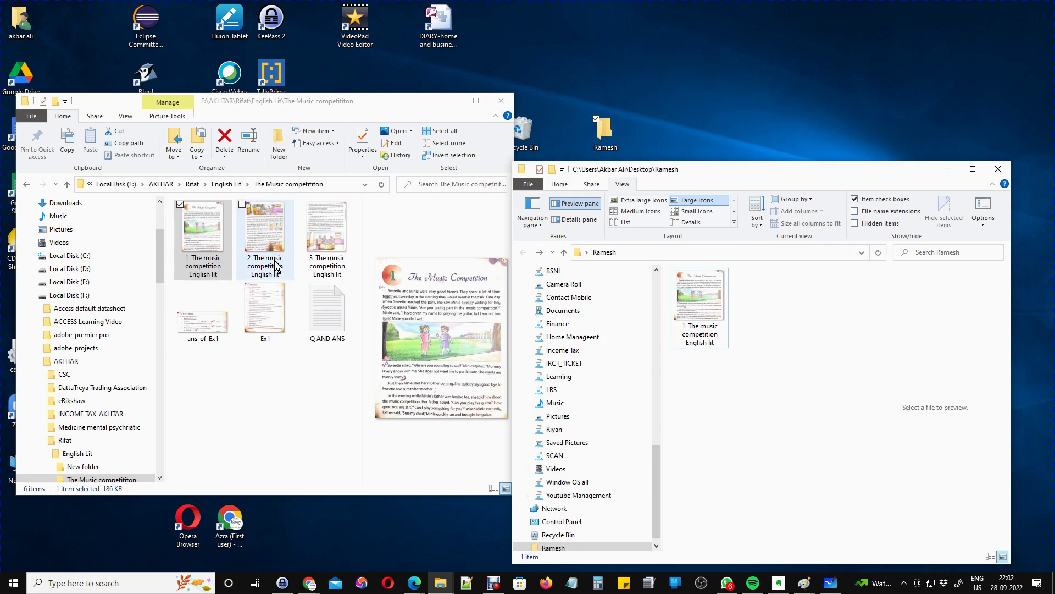
- Copy ans_of_Ex1 from The Music competititon and paste it into the new desktop folder
click(262, 307)
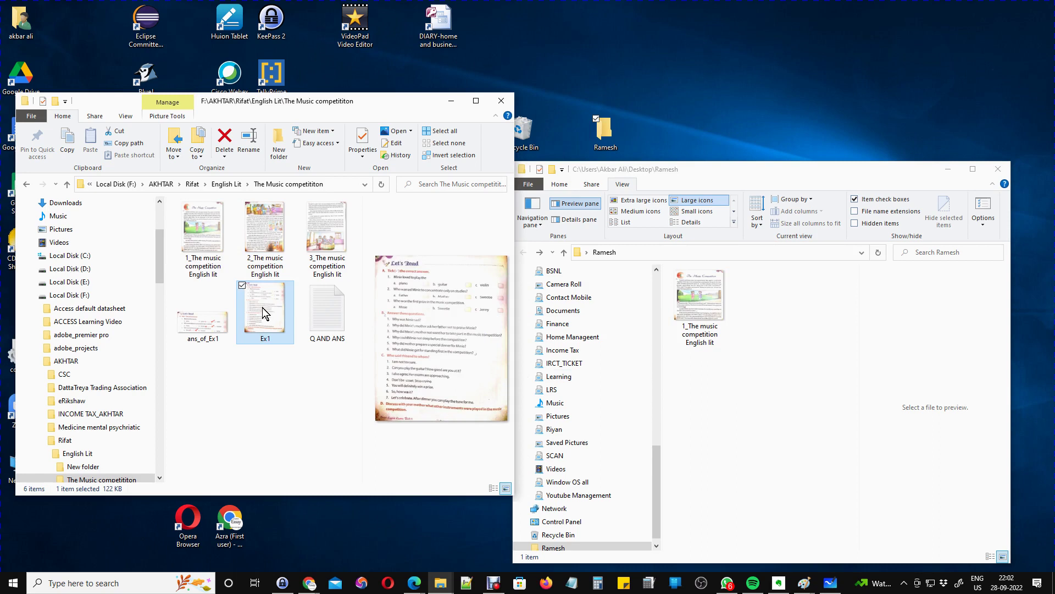
click(203, 331)
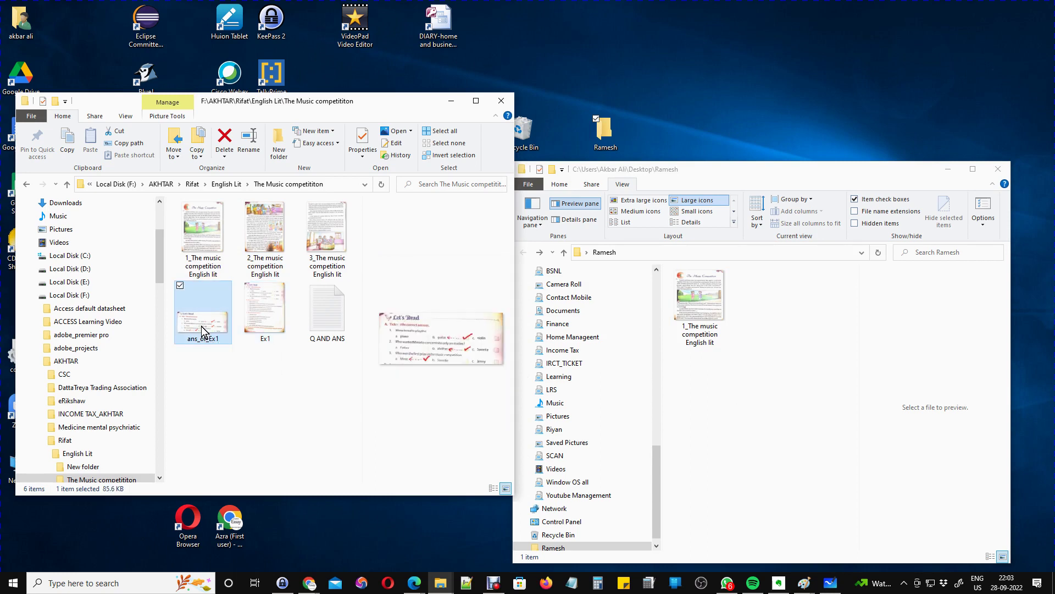
right_click(203, 332)
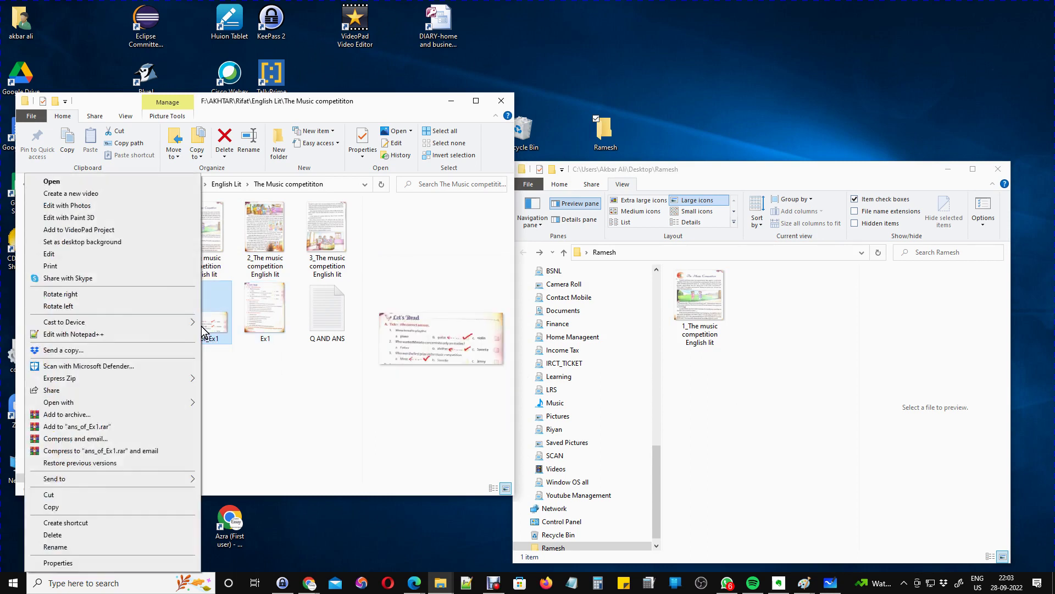
click(53, 506)
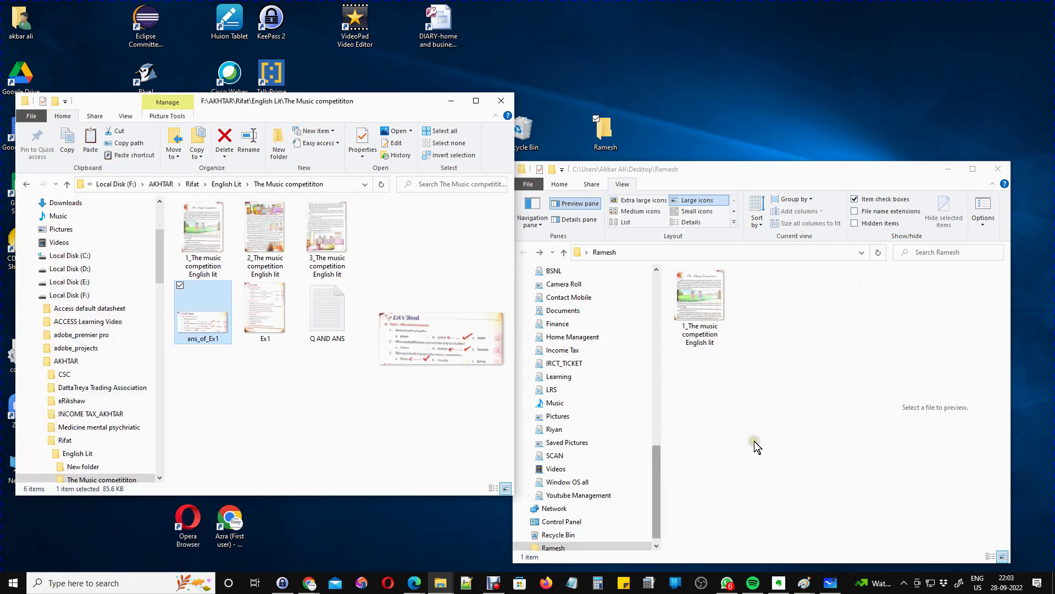
right_click(779, 384)
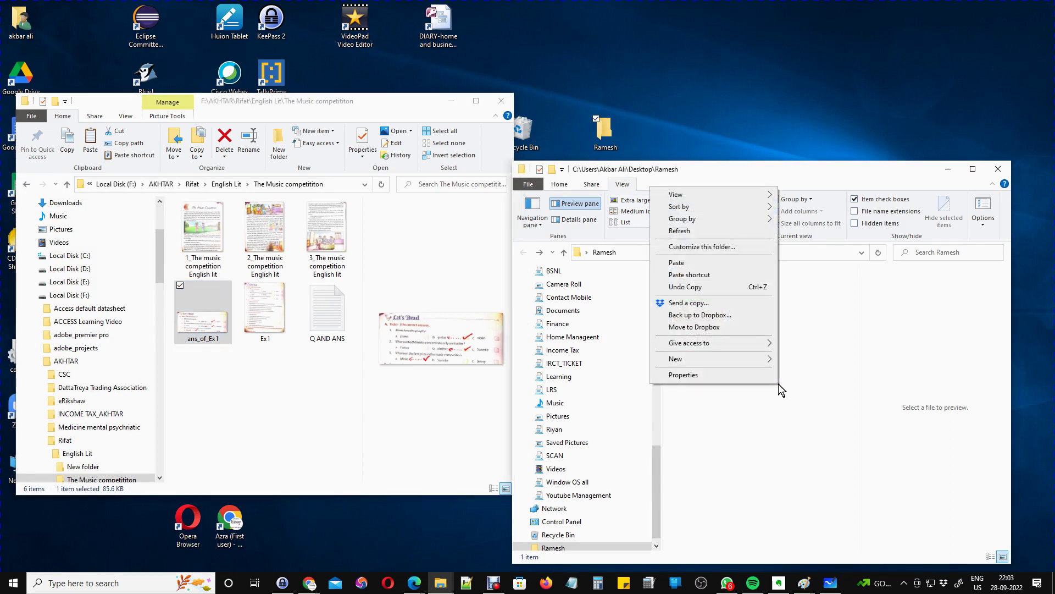
click(695, 263)
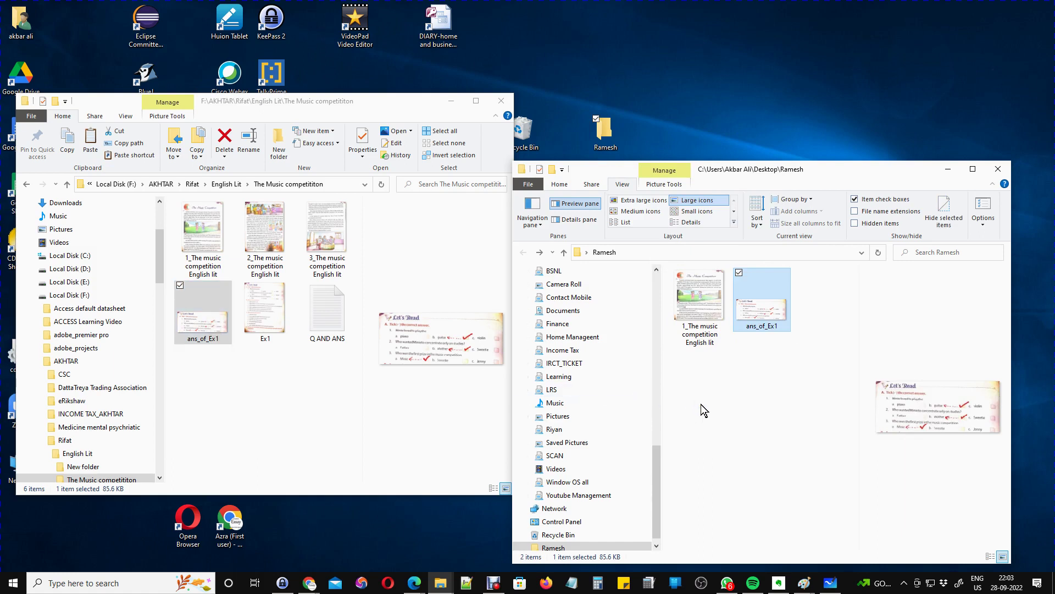
click(732, 412)
- Copy Ex1 from The Music competititon into the new desktop folder and select the file in each folder for comparison
drag(269, 317, 738, 435)
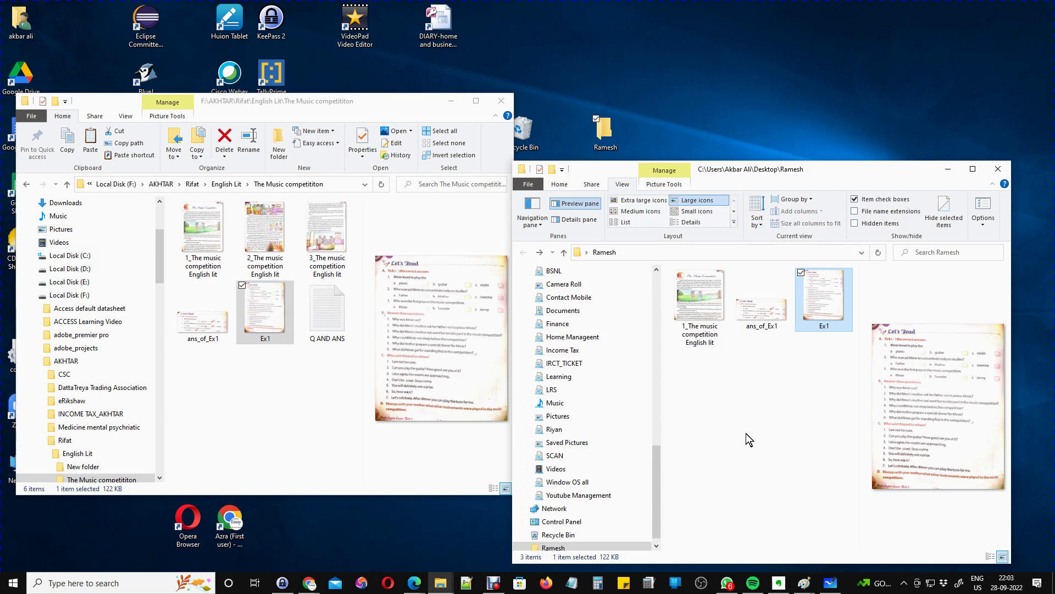
click(739, 416)
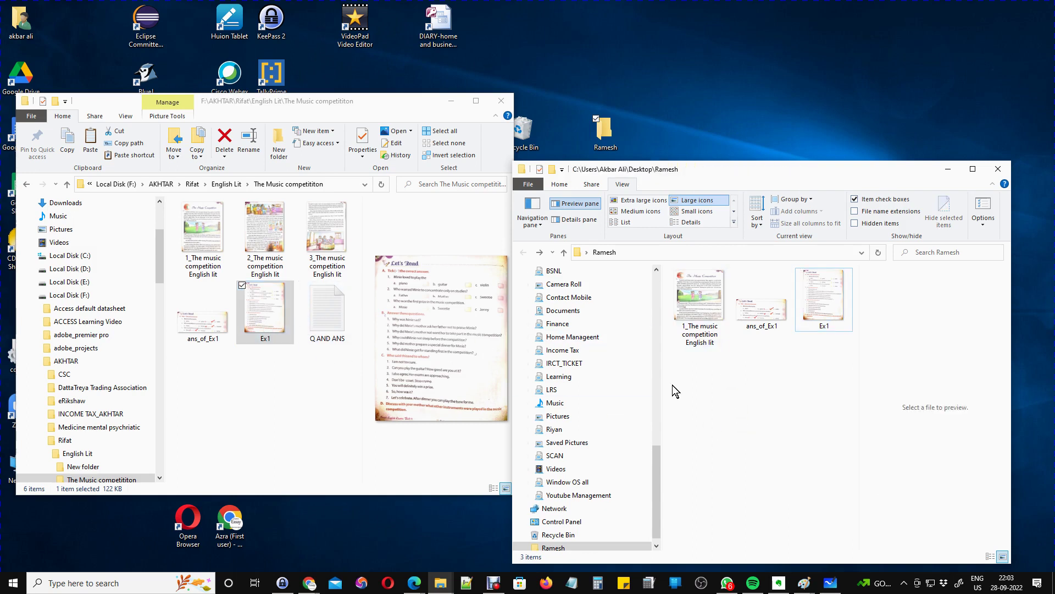
click(819, 325)
click(265, 311)
- Try to copy Ex1 from the new desktop folder back into The Music competititon, choosing to skip the duplicate file
click(824, 313)
drag(823, 313, 264, 414)
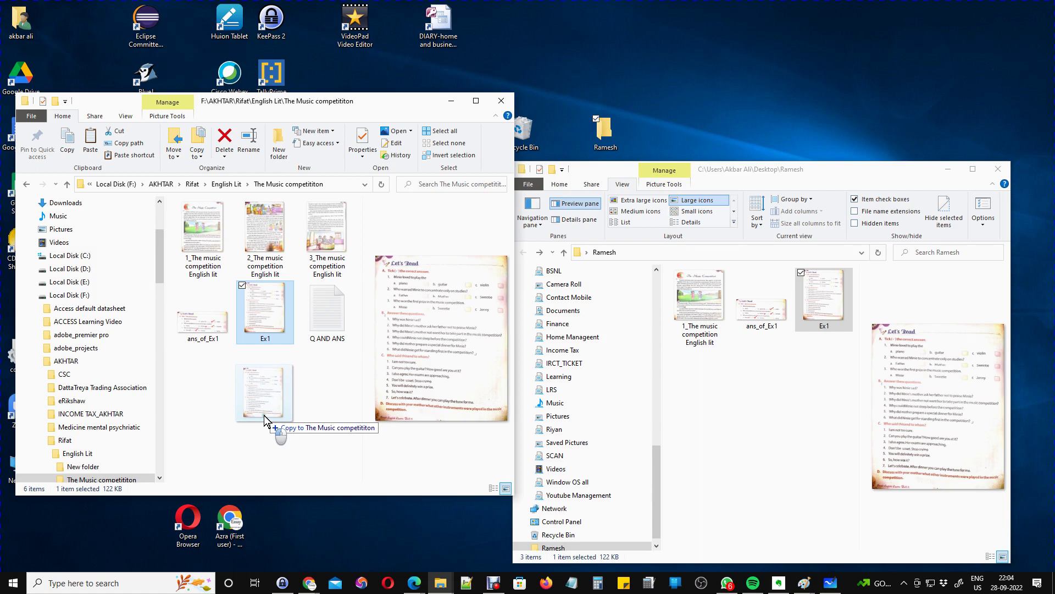
drag(264, 414, 263, 414)
drag(262, 415, 263, 414)
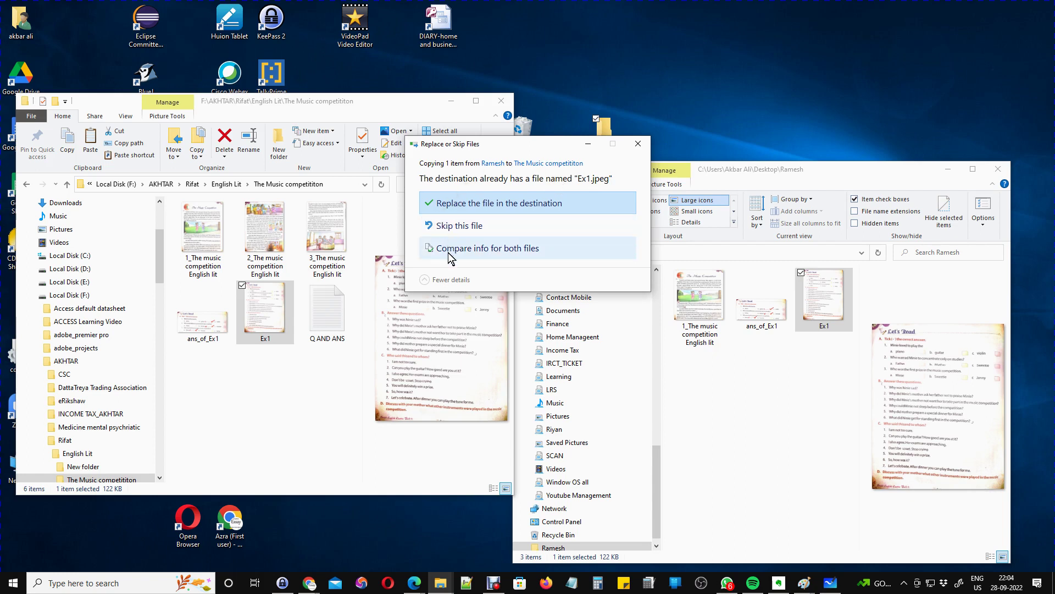
click(452, 224)
click(465, 220)
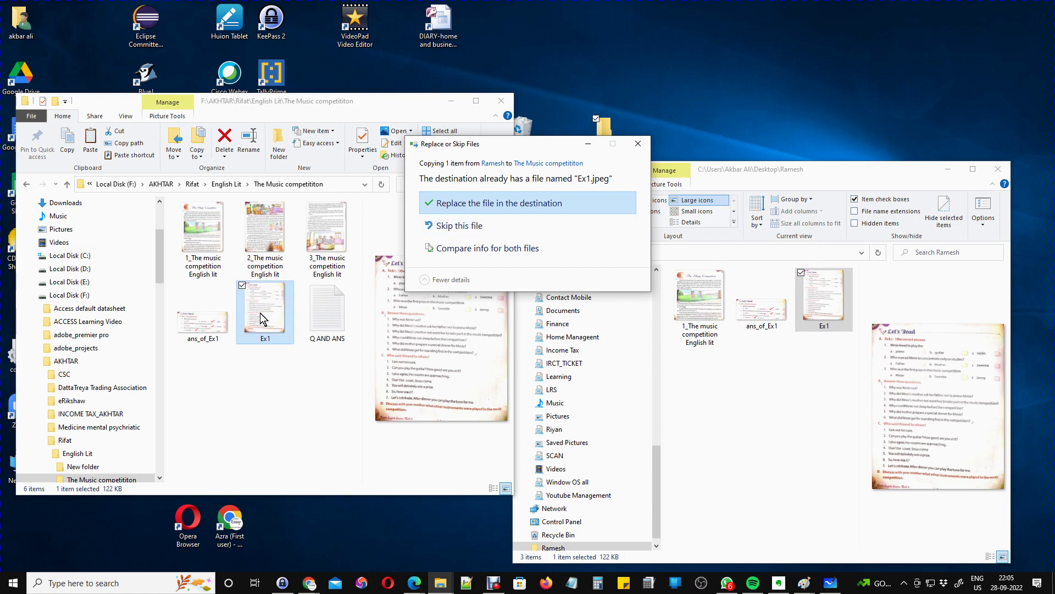
click(458, 227)
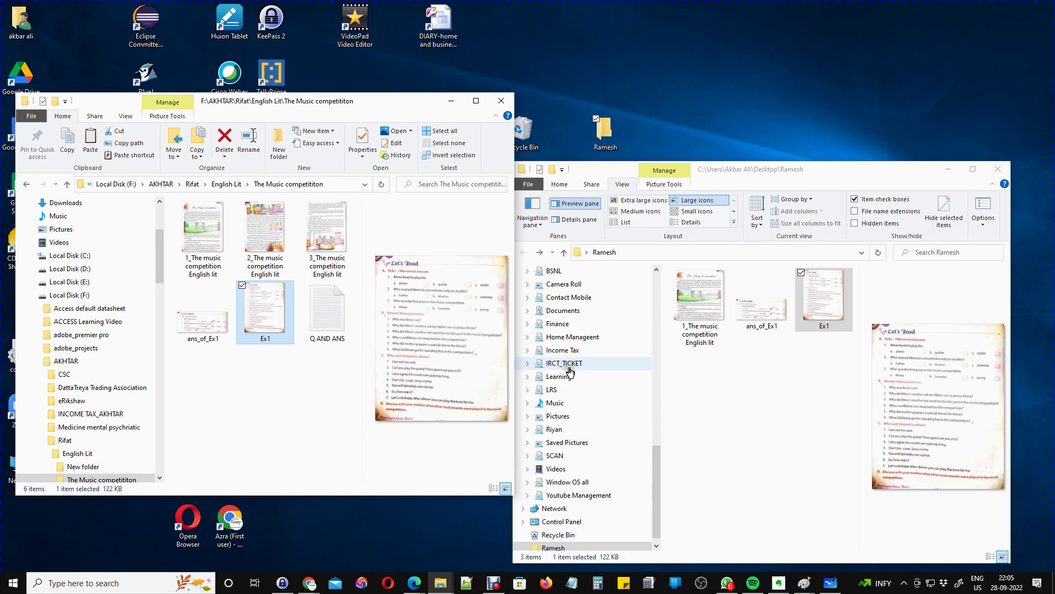
- Close the window showing The Music competititon and minimize the new desktop folder's window
click(272, 355)
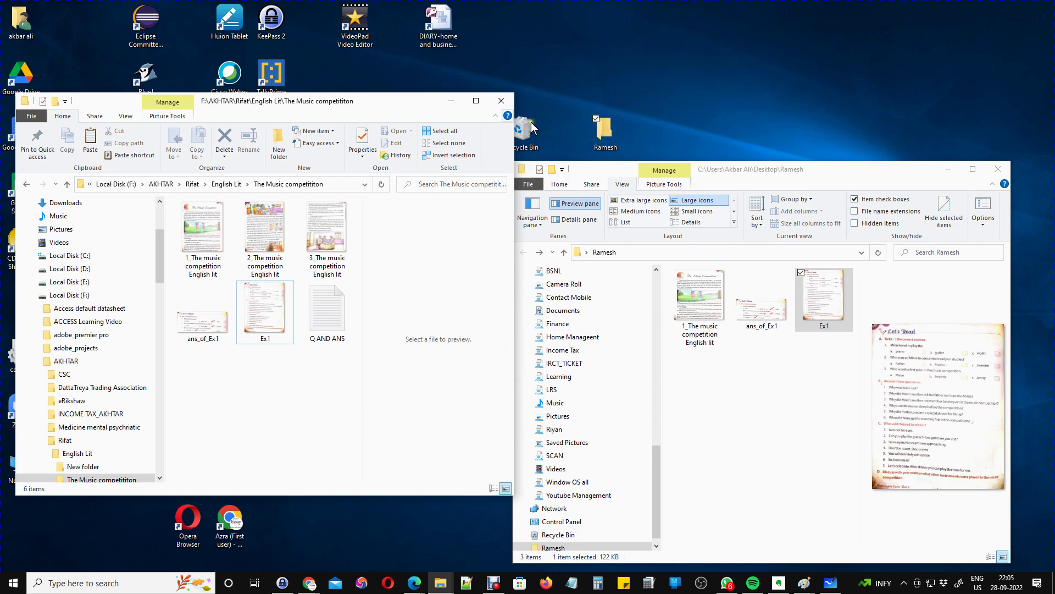
click(501, 100)
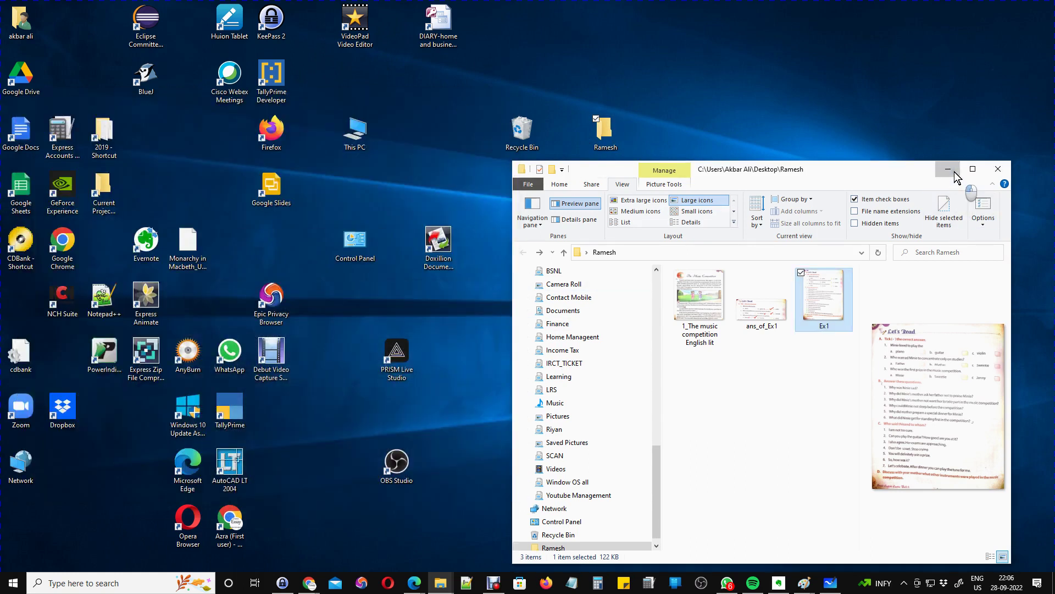
click(950, 169)
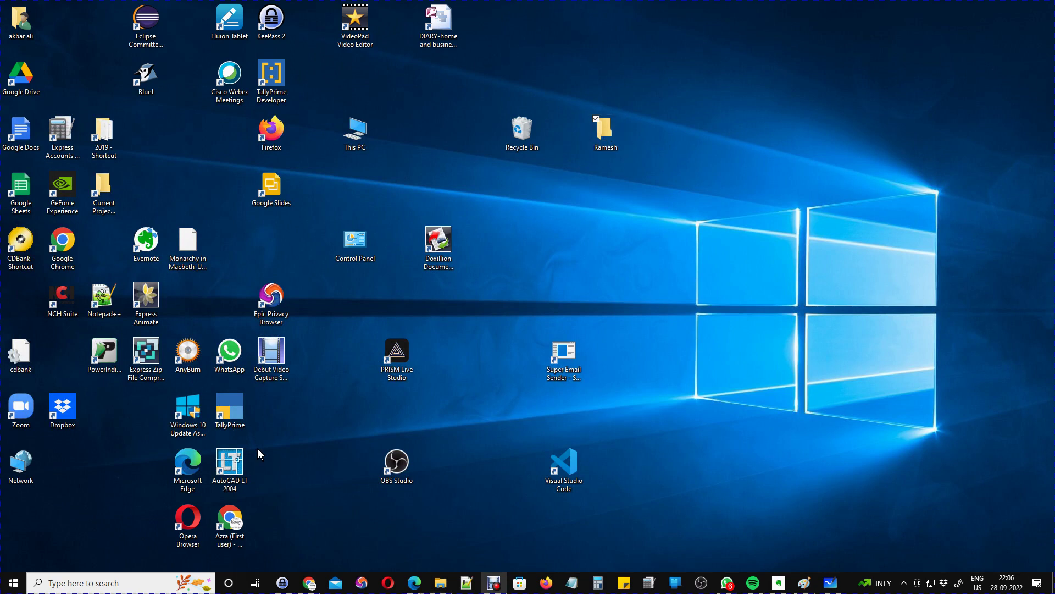
- Launch Microsoft Office Word with a blank document
click(14, 584)
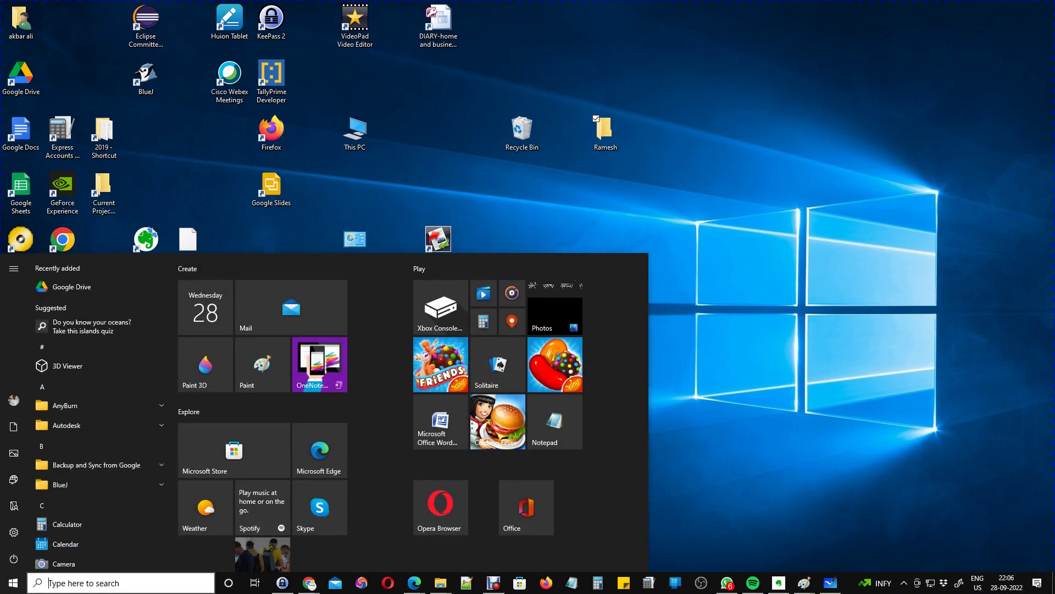
click(82, 583)
click(13, 582)
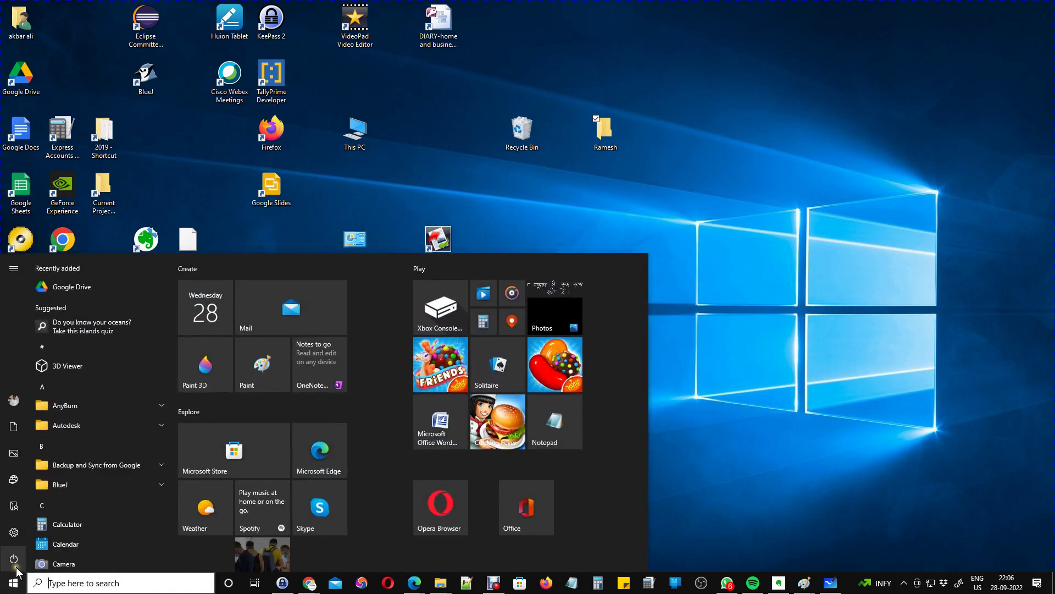
click(440, 428)
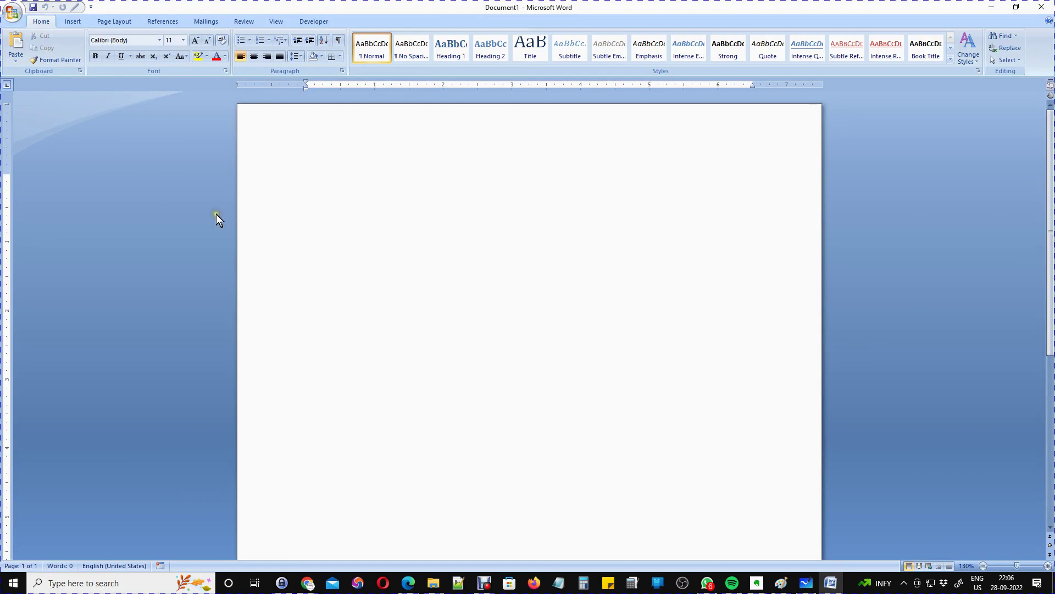
- Start saving the blank document as a Word Document and choose the new folder on the Desktop as the location
click(13, 13)
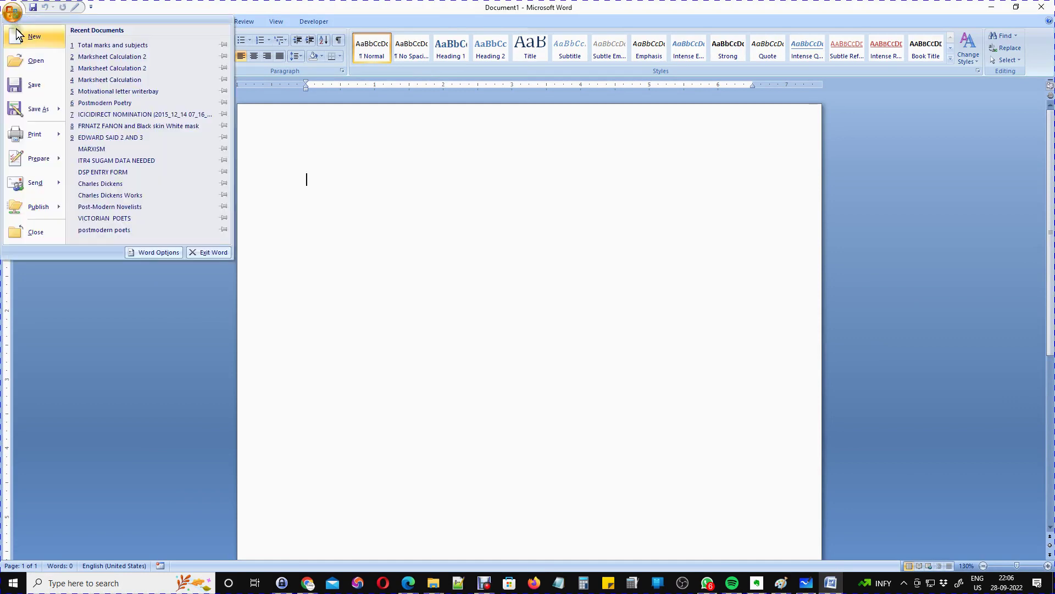
mouse_move(36, 110)
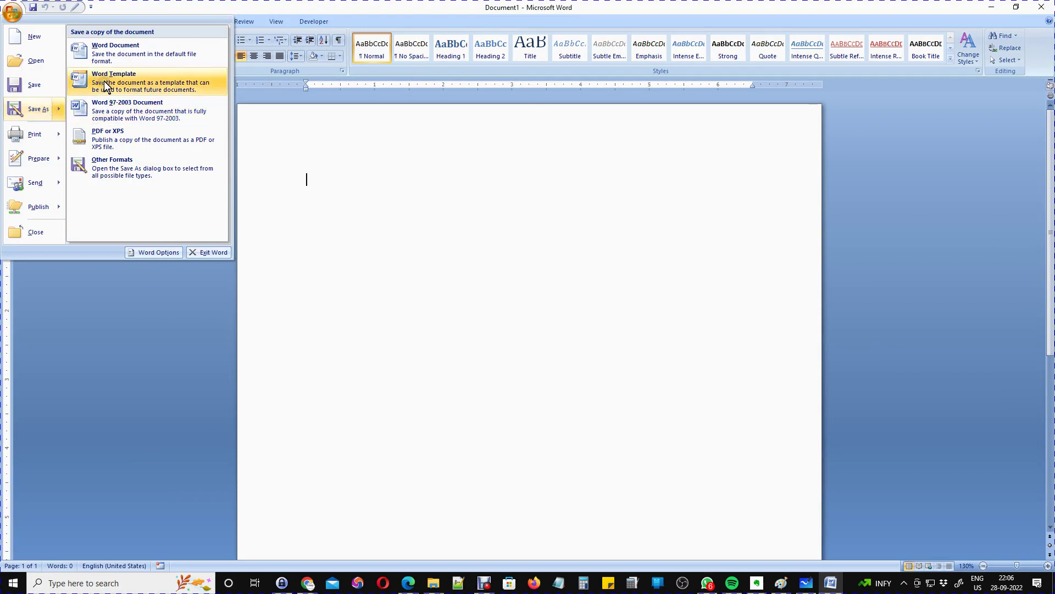
click(107, 51)
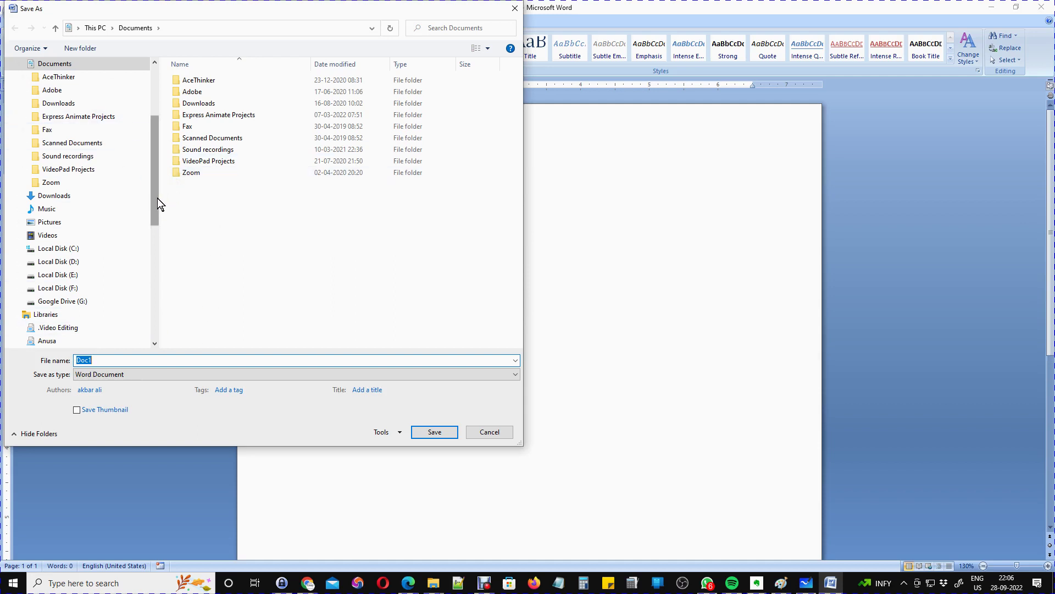
drag(156, 196, 160, 136)
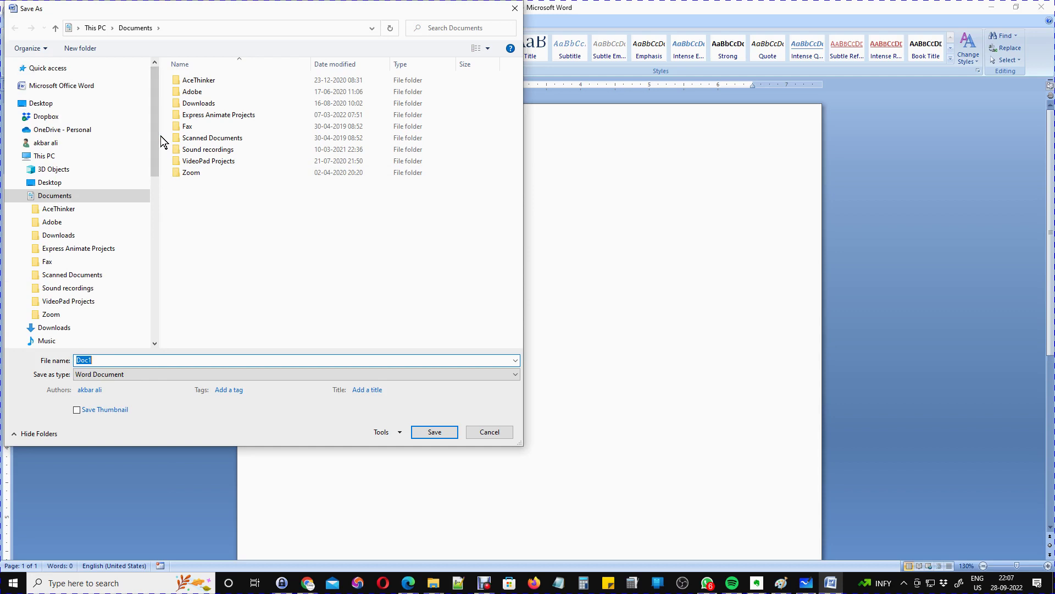
click(43, 105)
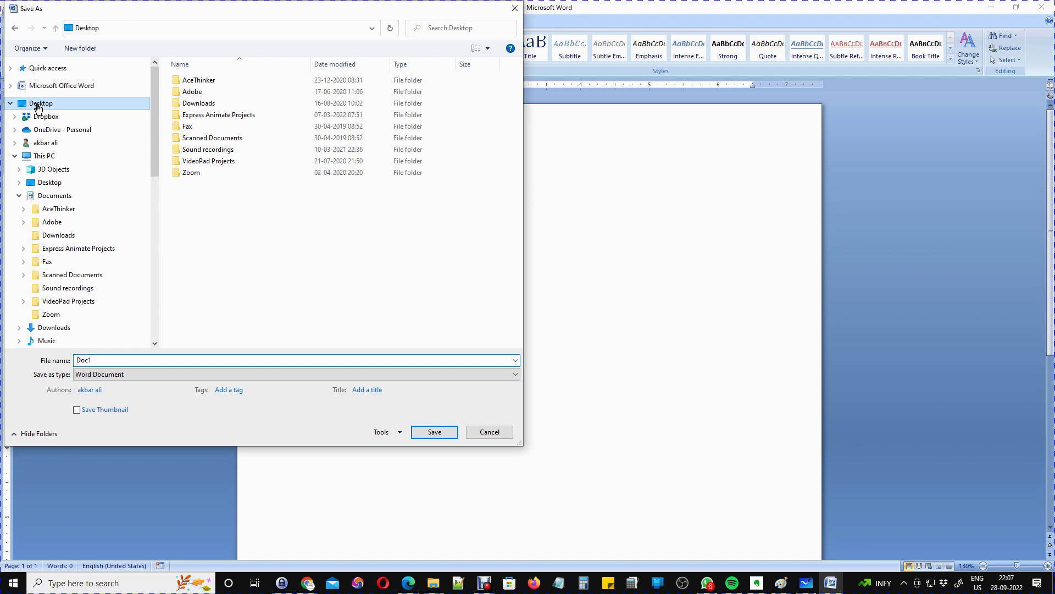
click(196, 172)
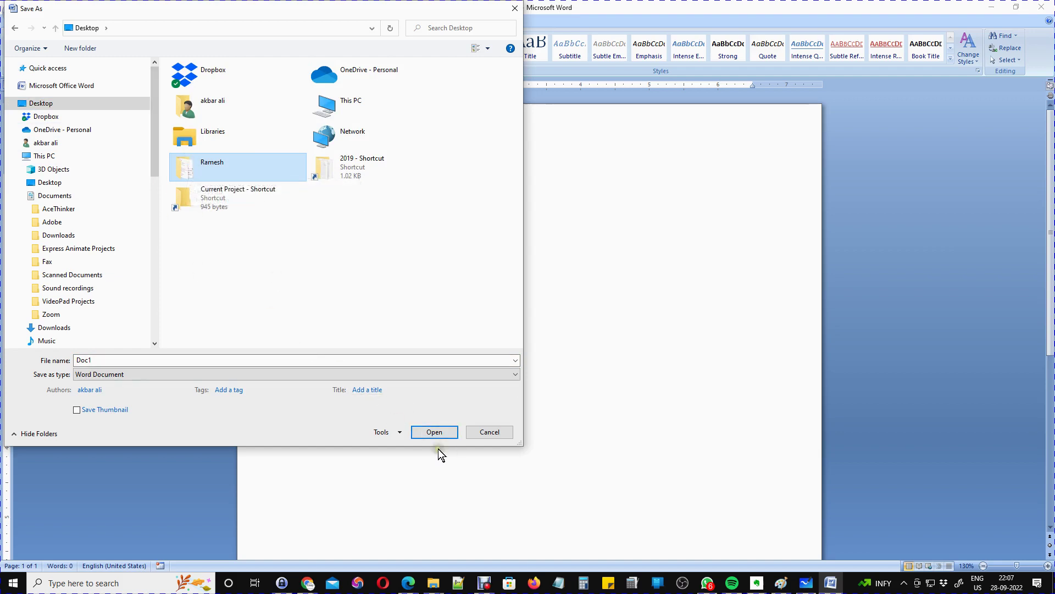
click(421, 434)
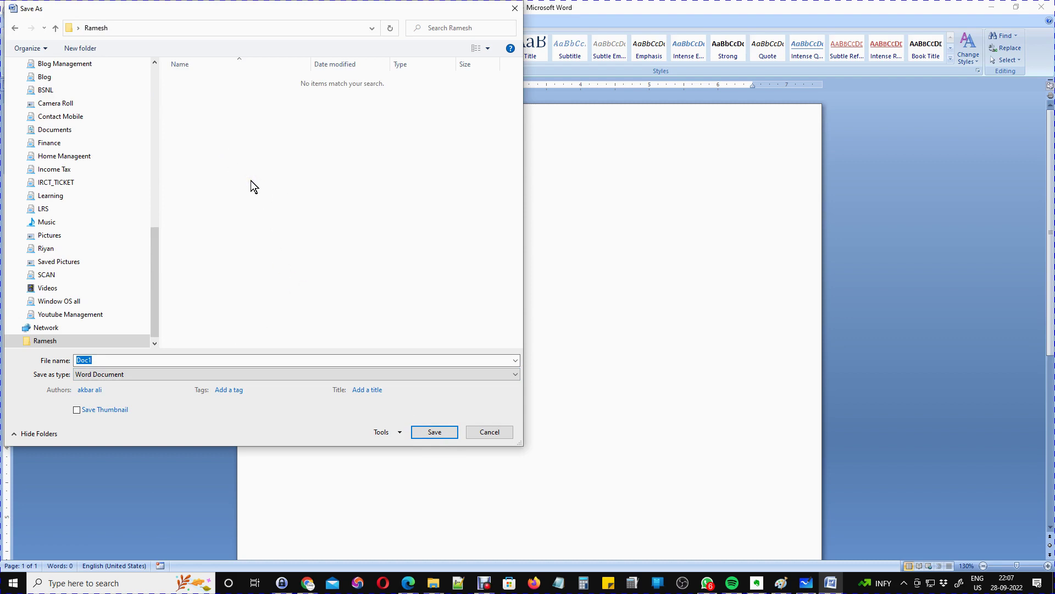
- Name the document file1 and save it in the chosen folder
click(96, 360)
double_click(84, 360)
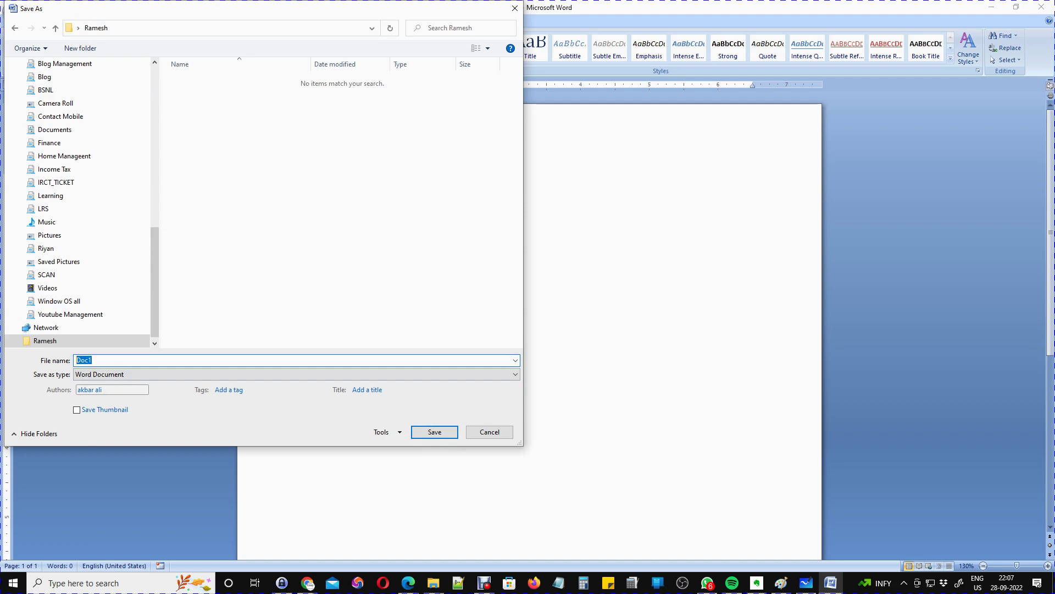
text(my first word file)
key(BackSpace)
key(BackSpace)
key(BackSpace)
key(BackSpace)
key(BackSpace)
key(BackSpace)
key(BackSpace)
key(BackSpace)
key(BackSpace)
key(BackSpace)
key(BackSpace)
key(BackSpace)
key(BackSpace)
key(BackSpace)
key(BackSpace)
key(BackSpace)
key(BackSpace)
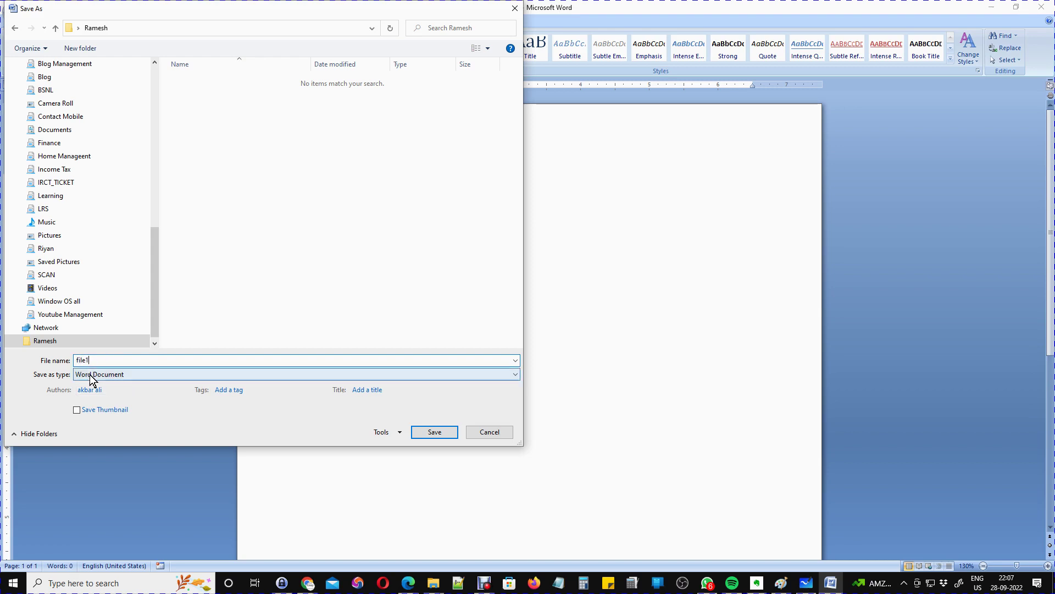
click(435, 432)
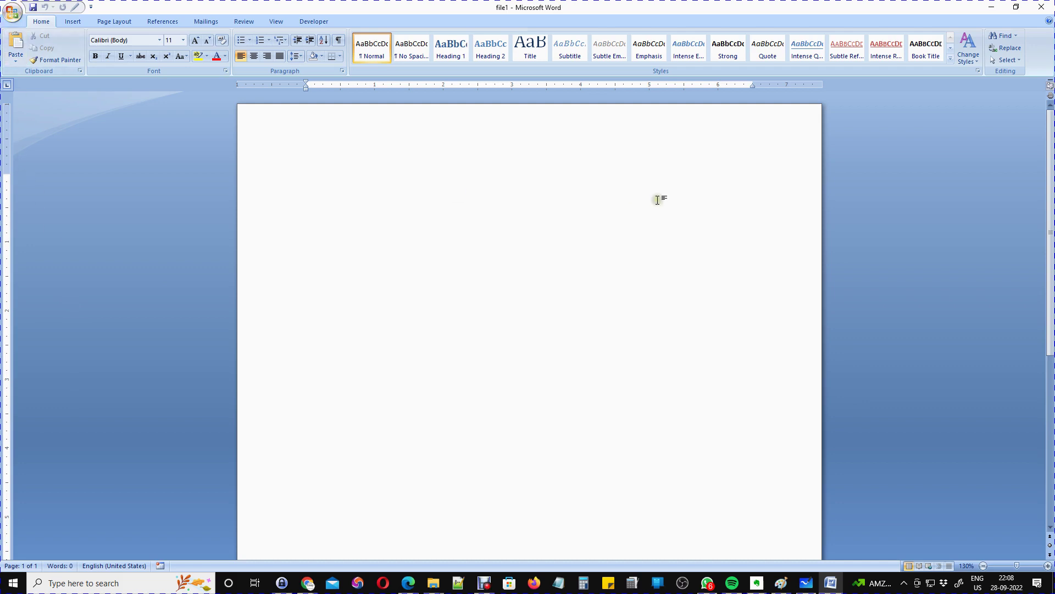
- Close the blank document and reopen file1 from the new folder on the desktop
click(1044, 11)
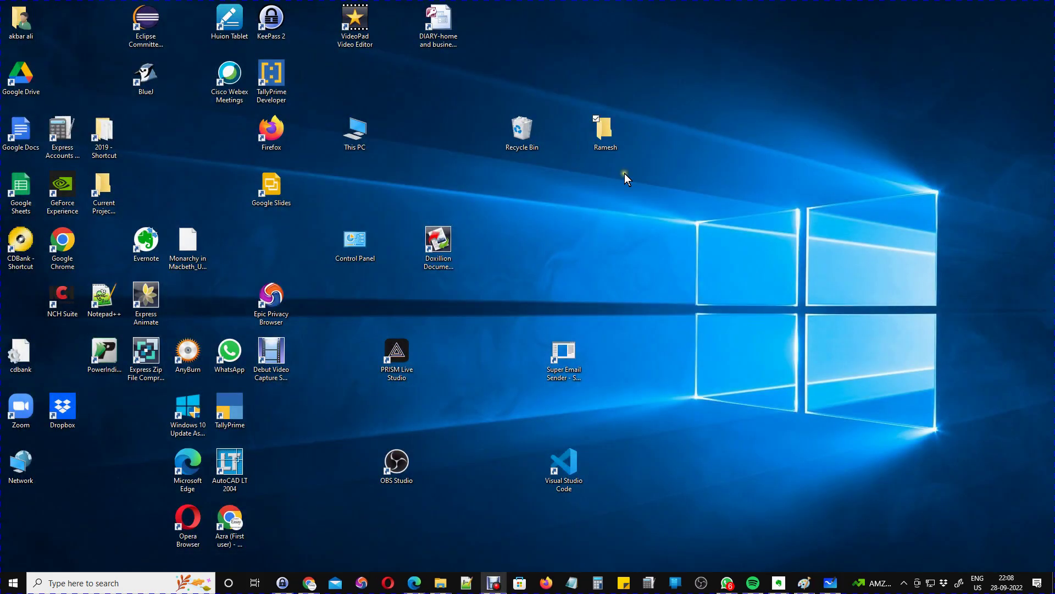
double_click(605, 135)
click(710, 379)
double_click(708, 407)
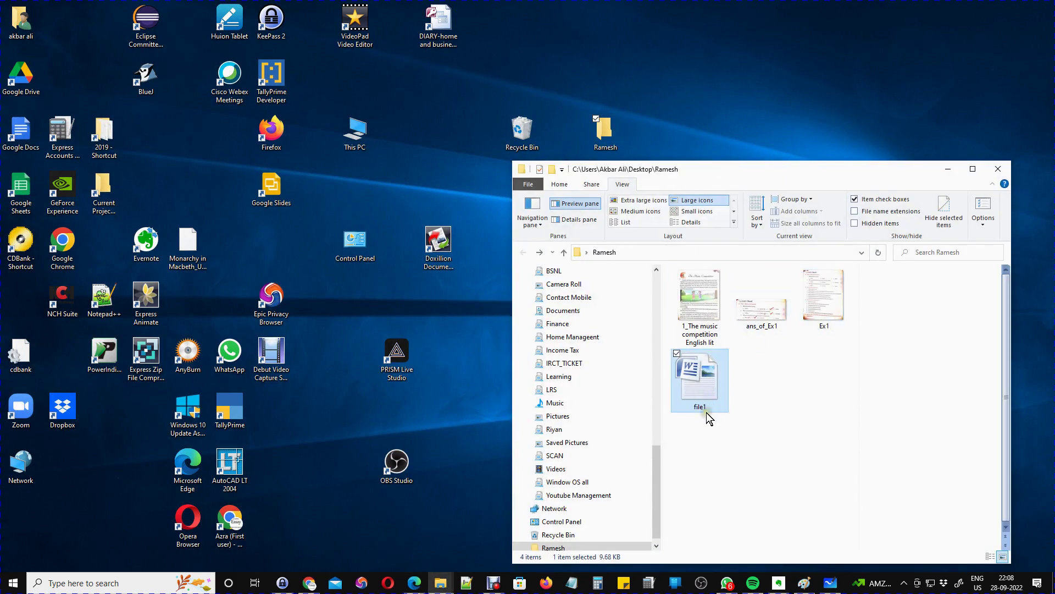
double_click(699, 381)
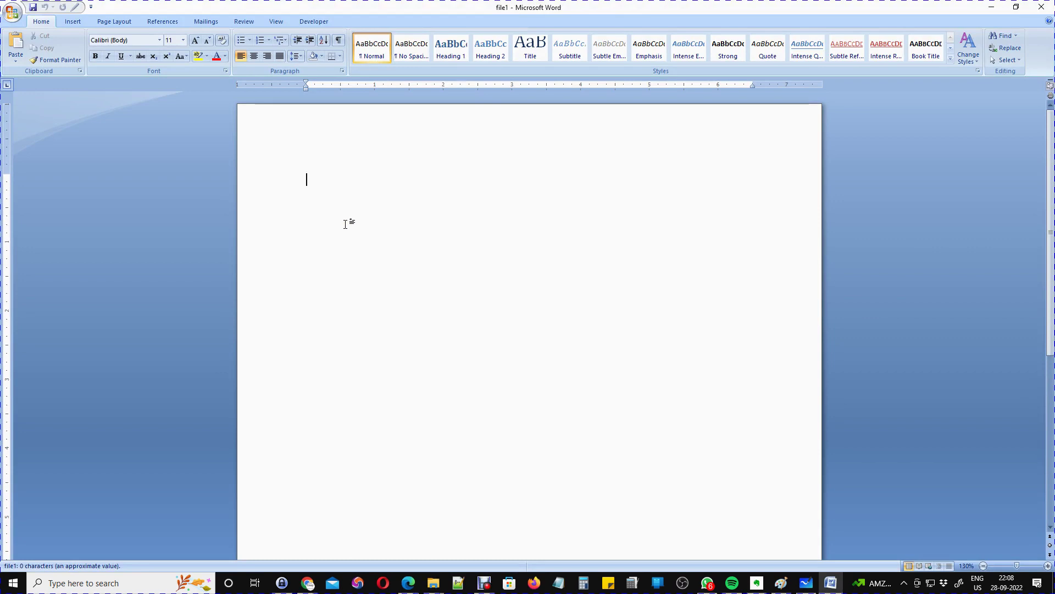
- Enter the sentence "My name is" followed by the person's first name in file1, then save and close the document
text(my name is riyan)
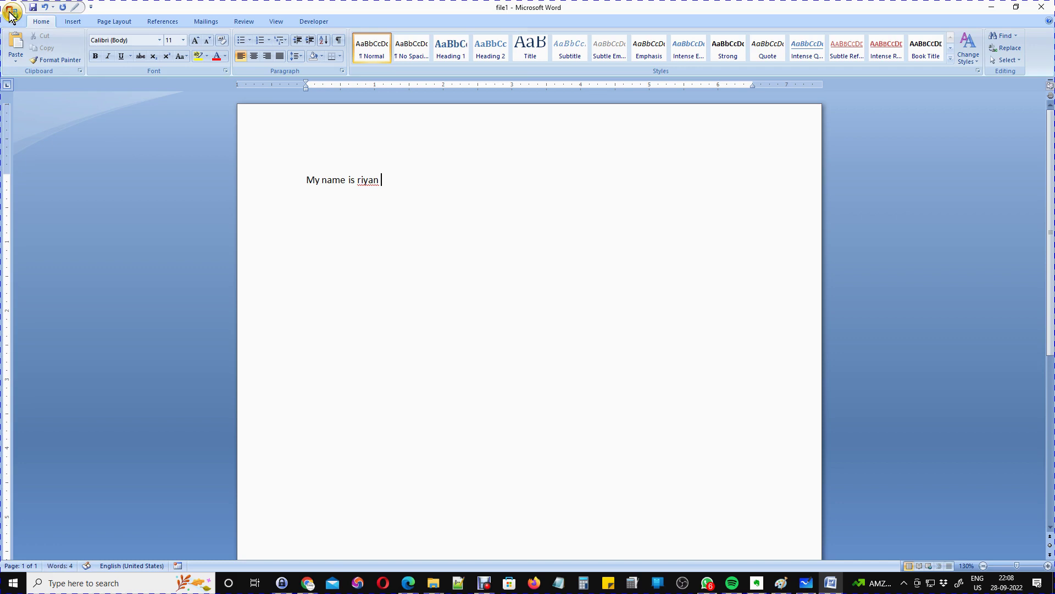
click(11, 15)
click(35, 84)
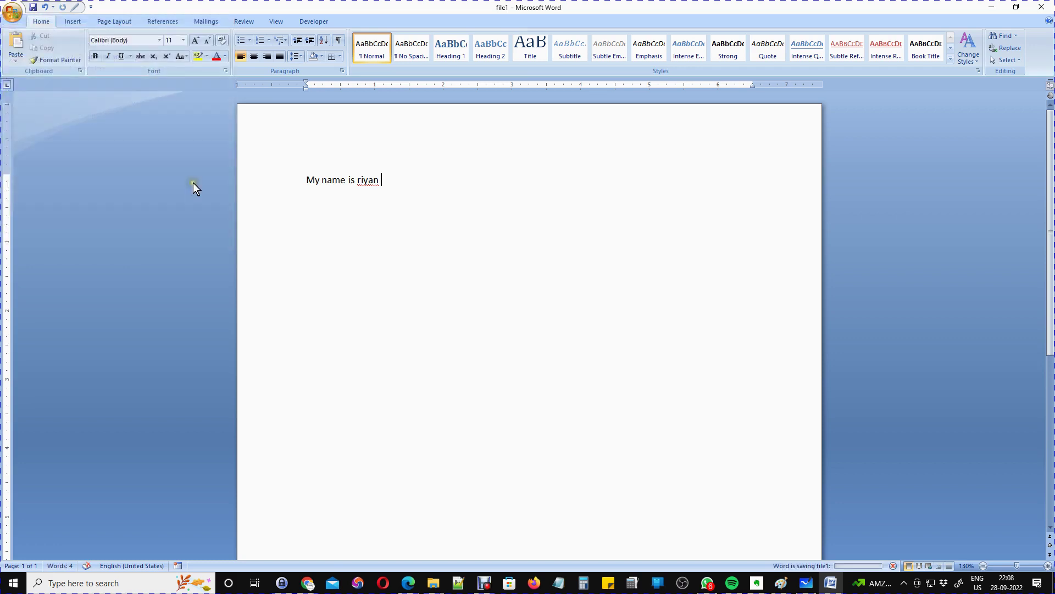
click(1044, 12)
- Reopen file1 from the folder to check its saved text, and close it again
click(706, 377)
double_click(706, 378)
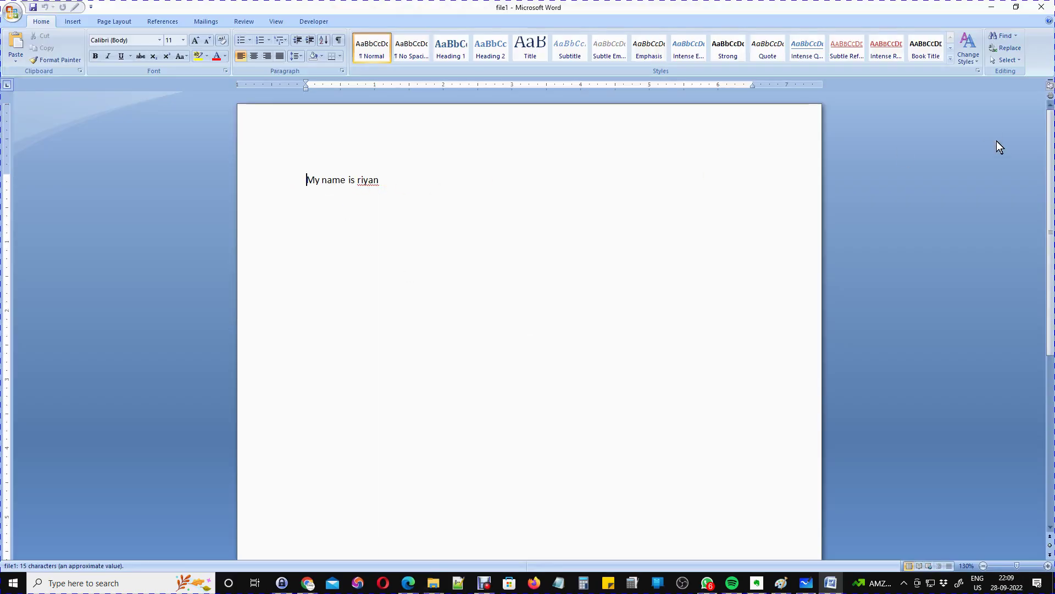
click(1042, 7)
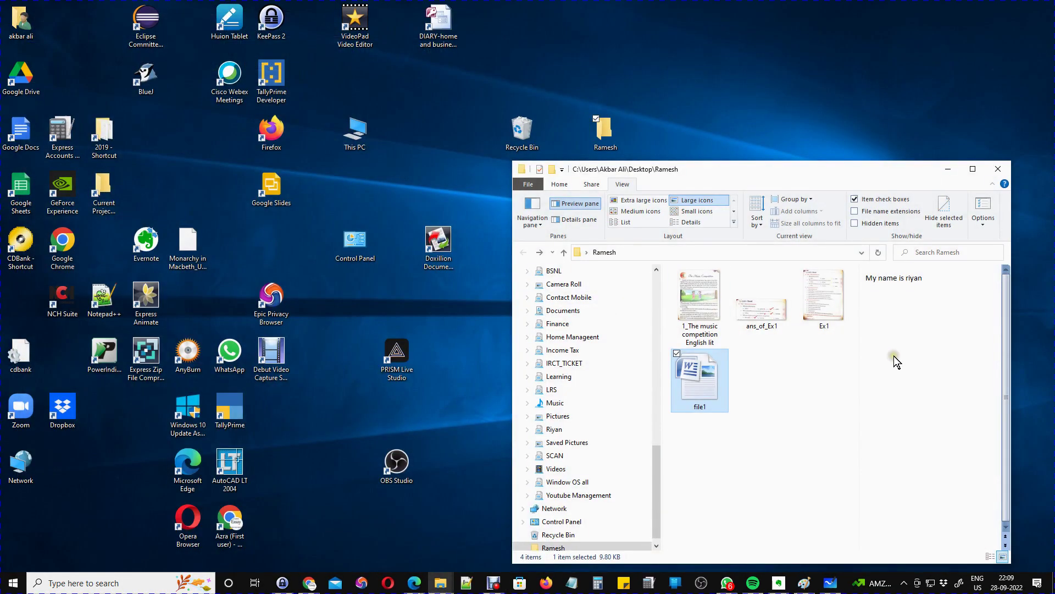